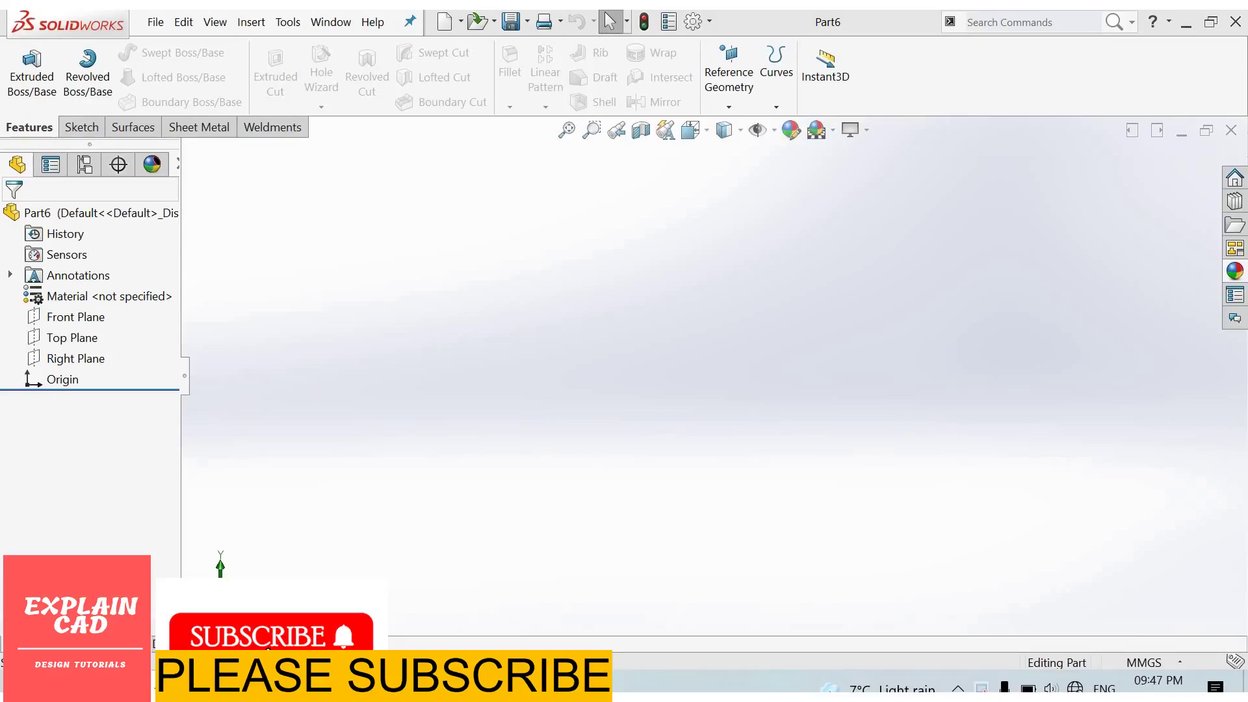
# Sketch a center rectangle around the origin on the Top Plane.
pyautogui.click(85, 343)
pyautogui.click(98, 318)
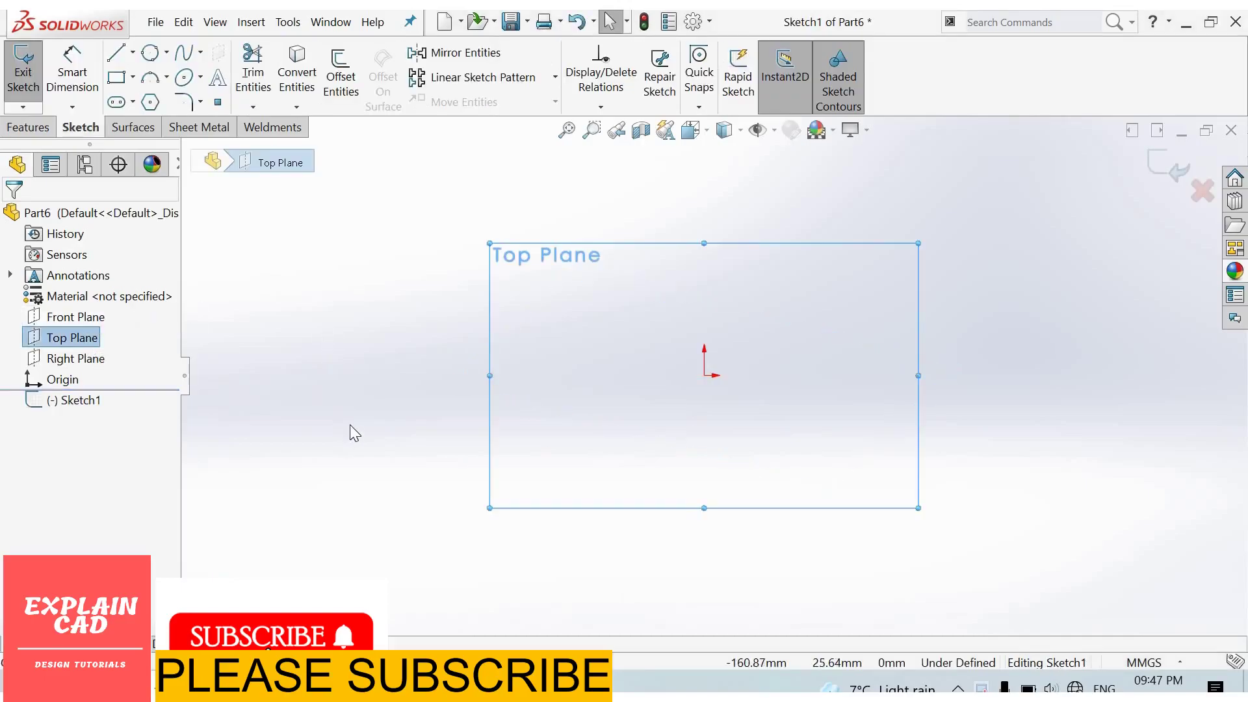
pyautogui.moveTo(317, 314); pyautogui.dragTo(320, 370, button='right')
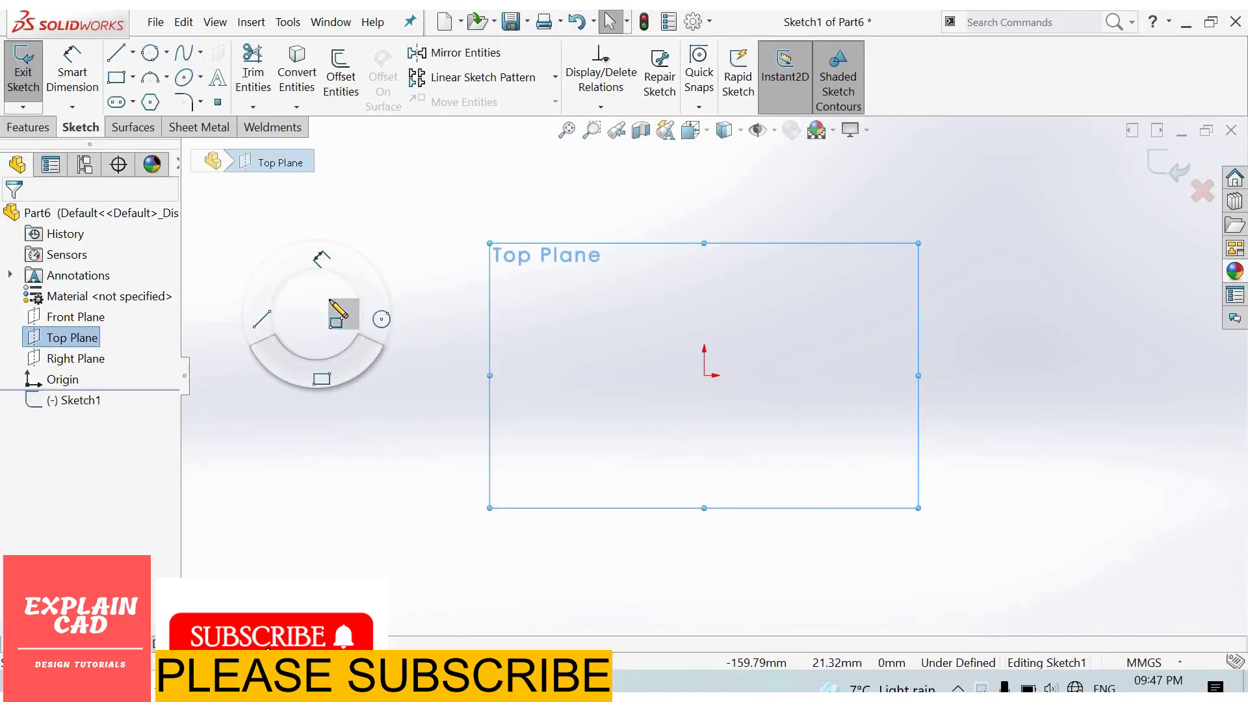
pyautogui.click(705, 376)
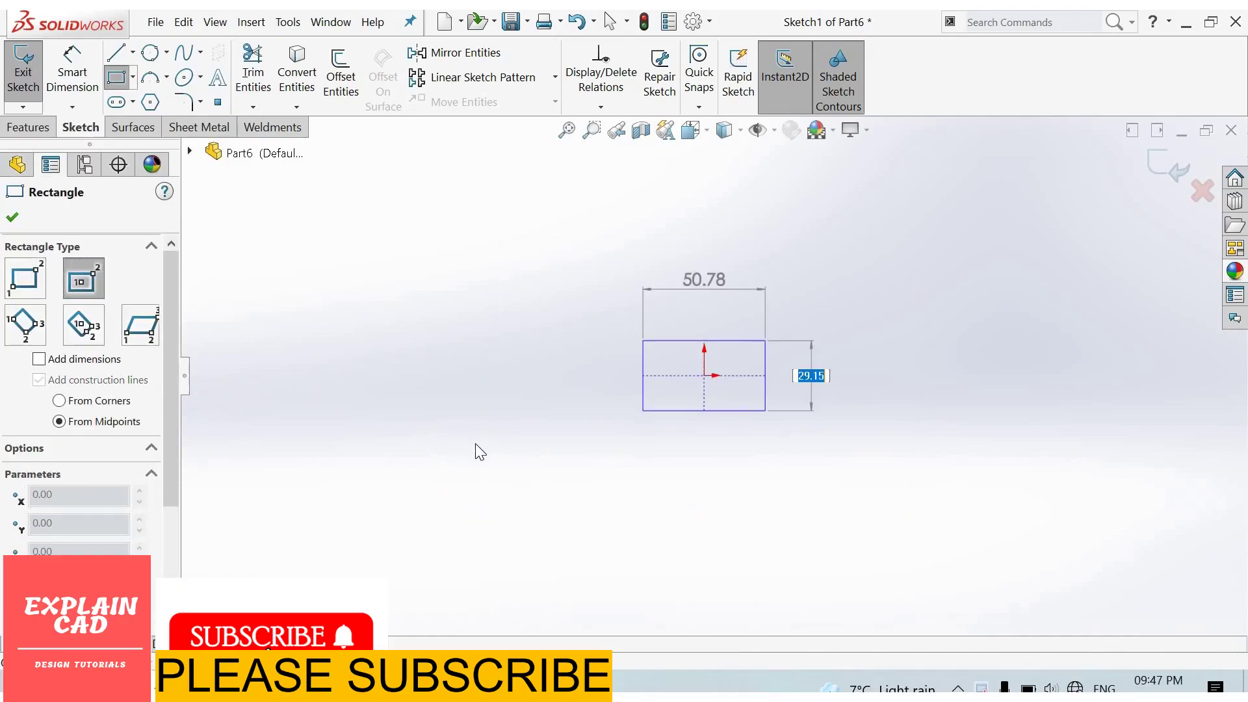
pyautogui.click(472, 495)
pyautogui.rightClick(440, 433)
pyautogui.click(475, 447)
pyautogui.press('Escape')
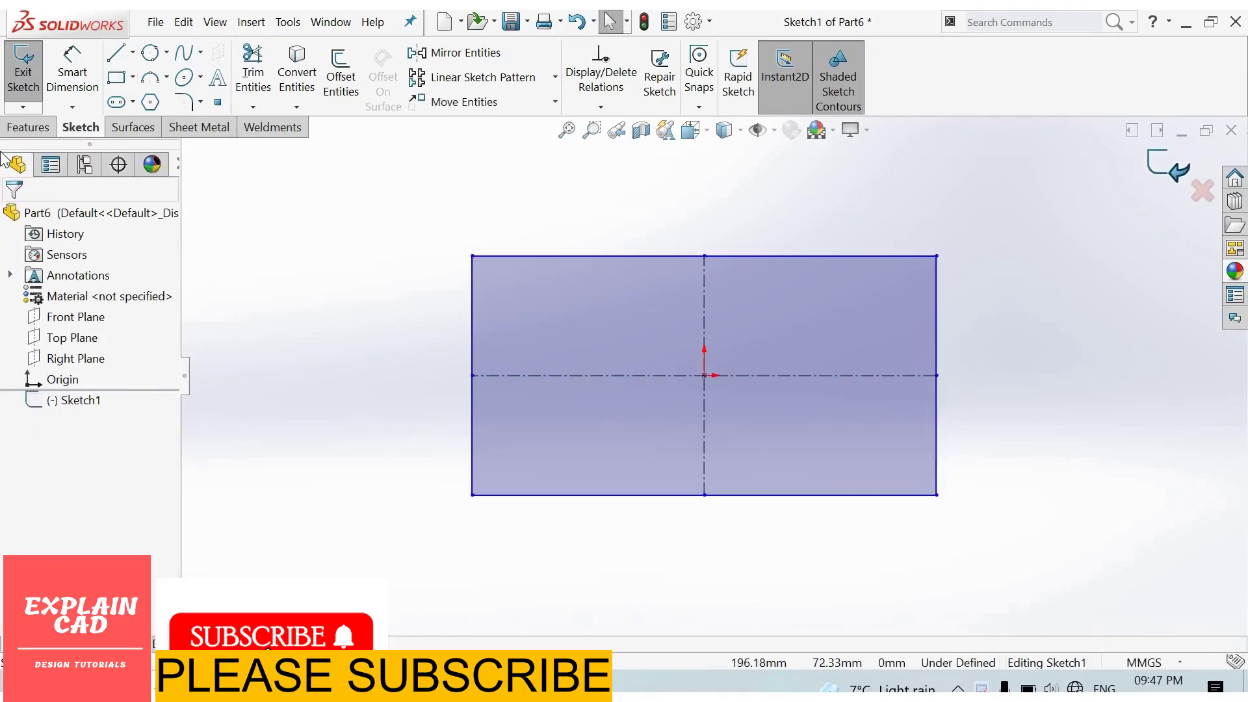
# Extrude the rectangle 5 mm with the Blind end condition.
pyautogui.click(14, 79)
pyautogui.click(20, 90)
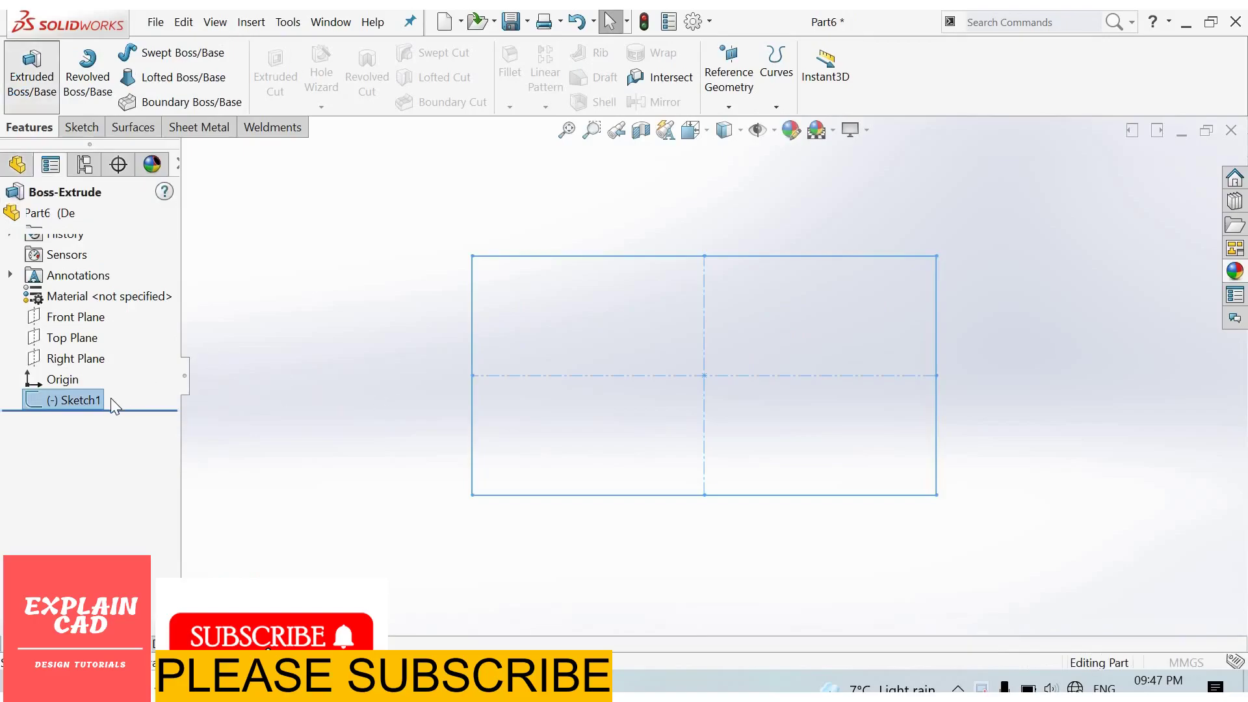
pyautogui.write('5')
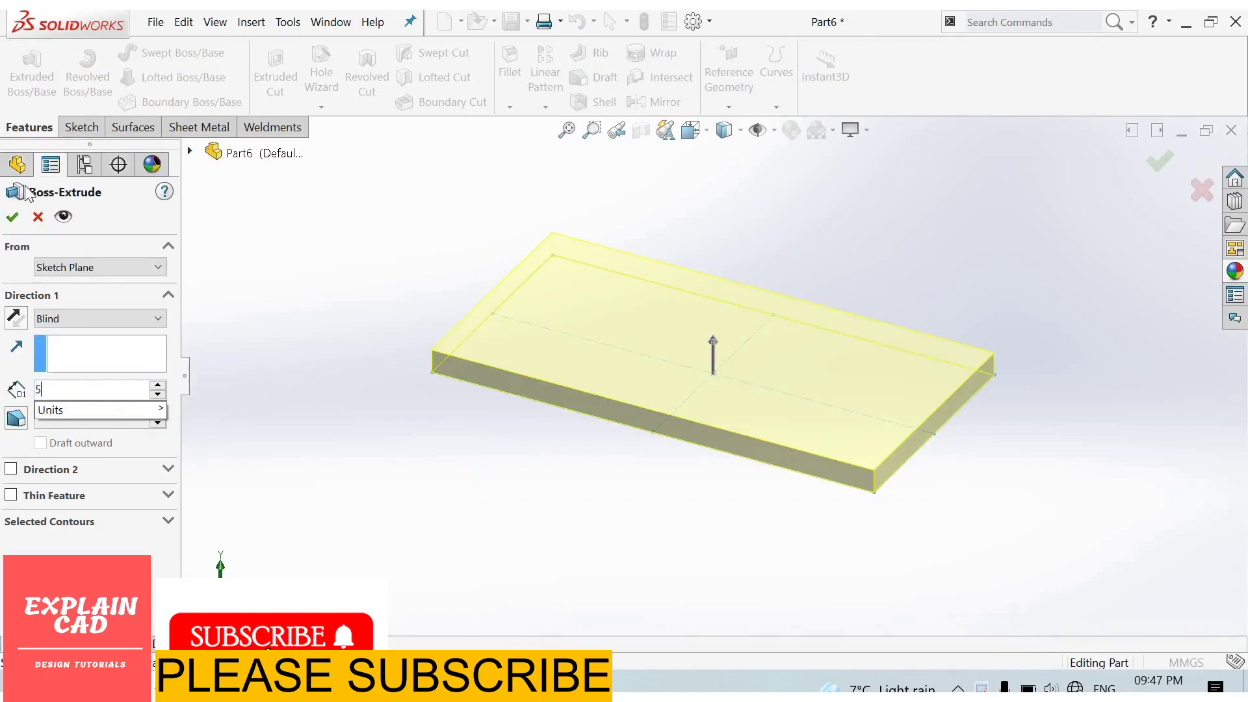
pyautogui.press('Return')
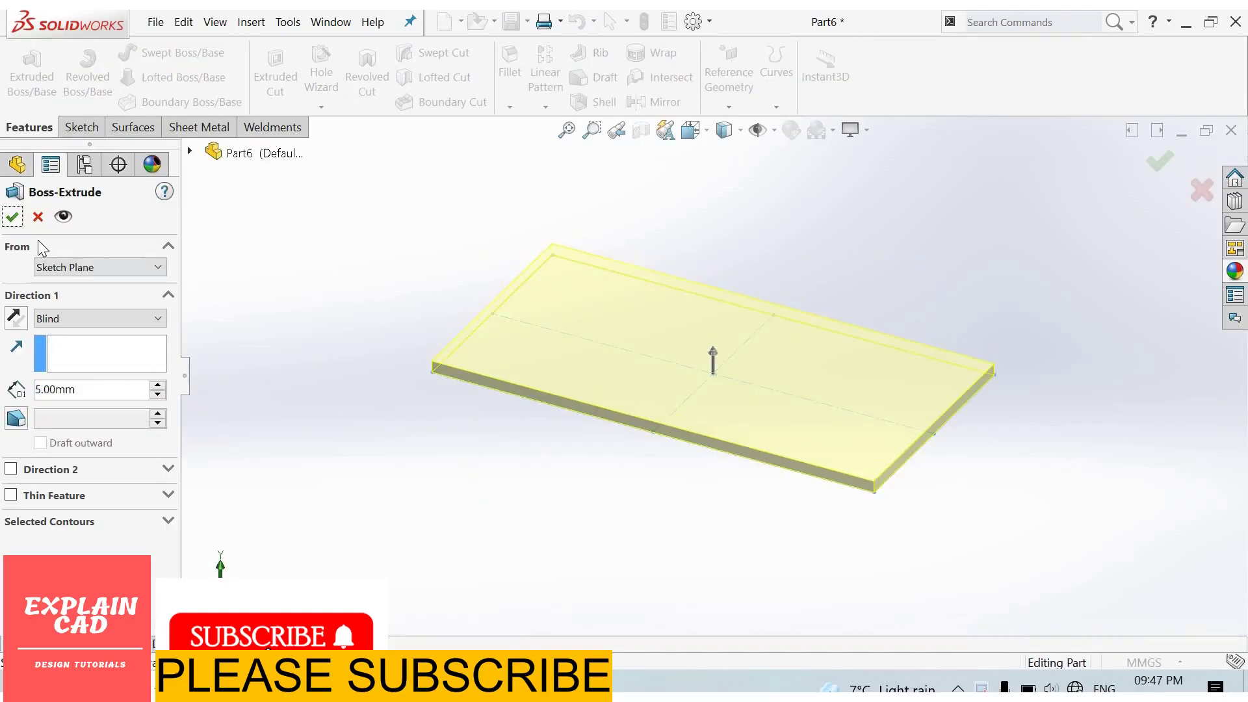
pyautogui.press('Return')
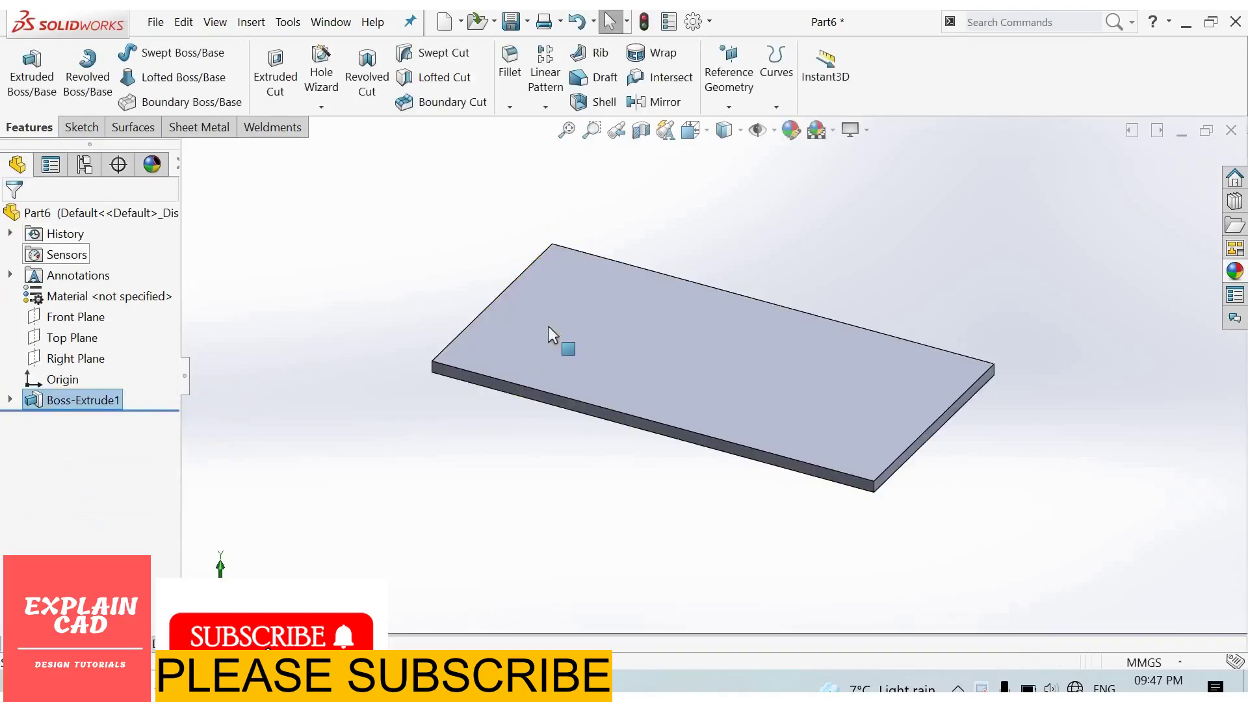
# Sketch a horizontal line about 94 mm long on the plate's top face and convert it to construction geometry.
pyautogui.click(619, 297)
pyautogui.click(619, 298)
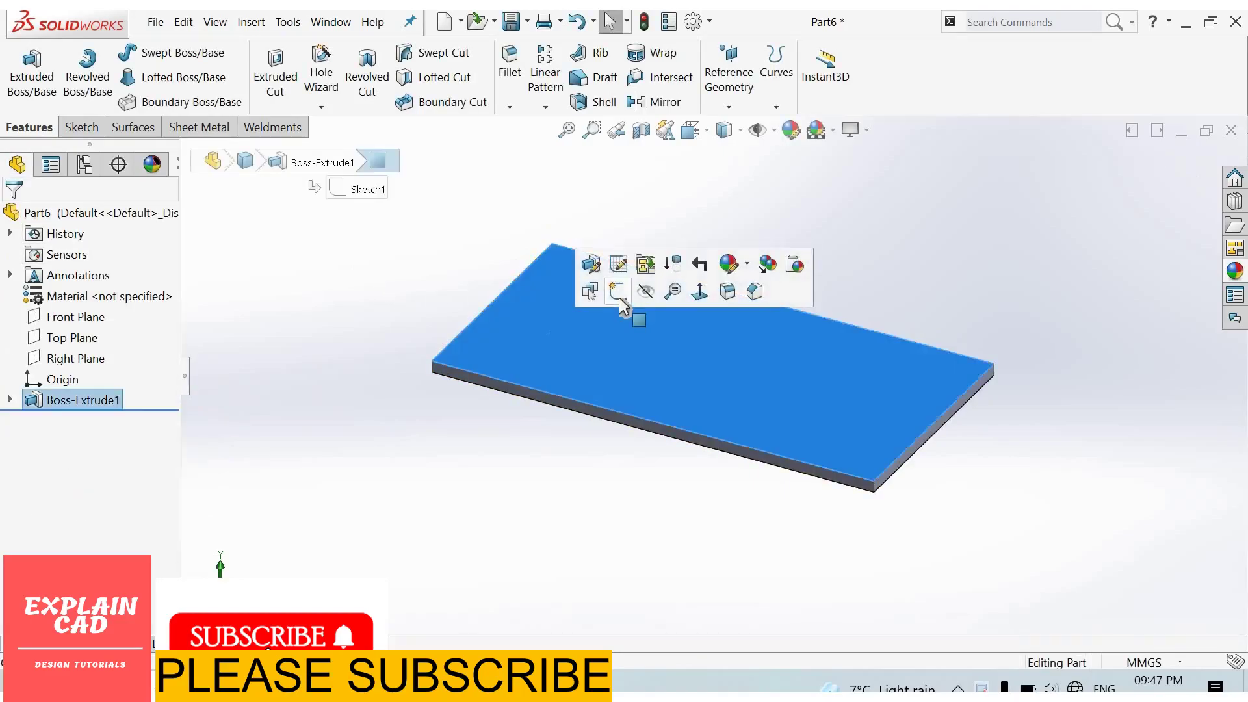
pyautogui.click(619, 298)
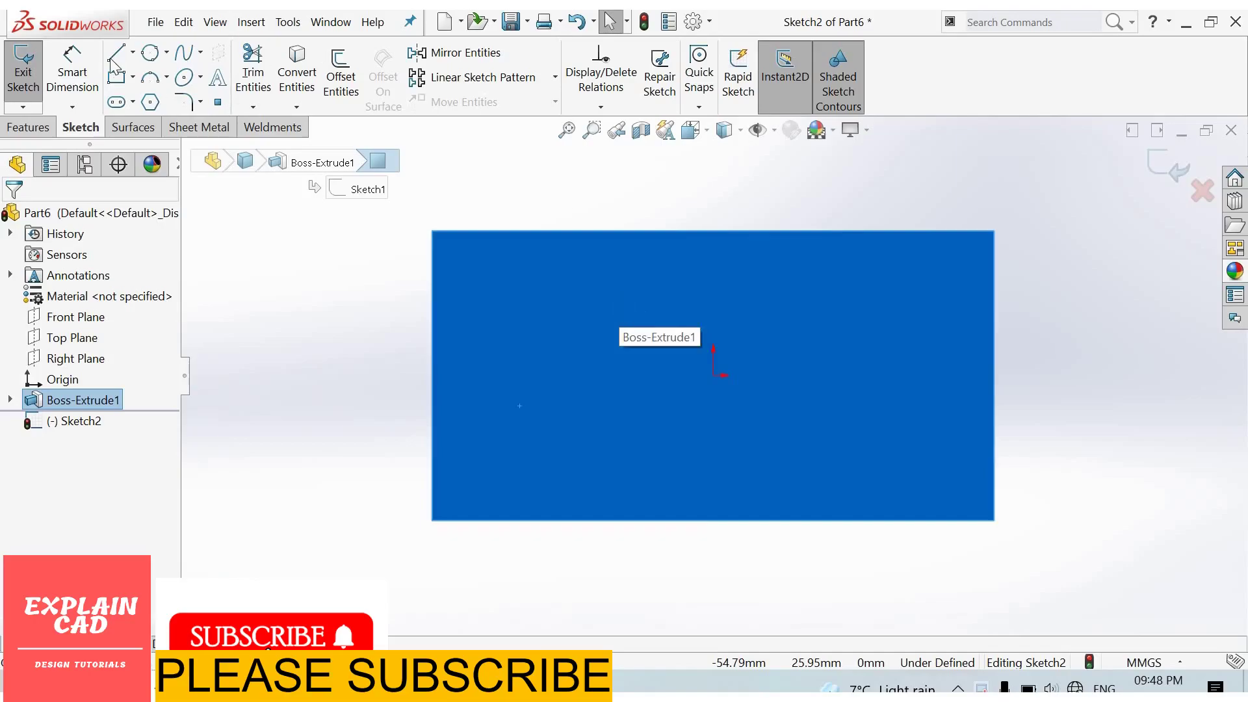
pyautogui.click(122, 61)
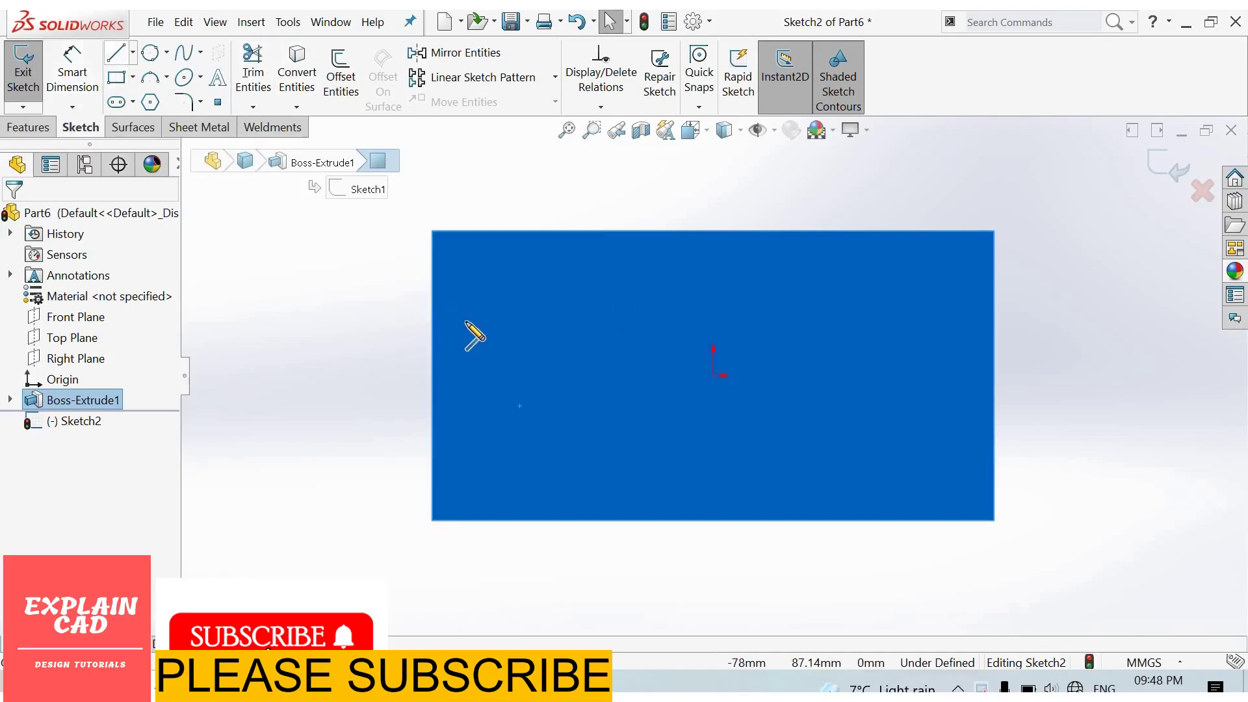
pyautogui.click(768, 364)
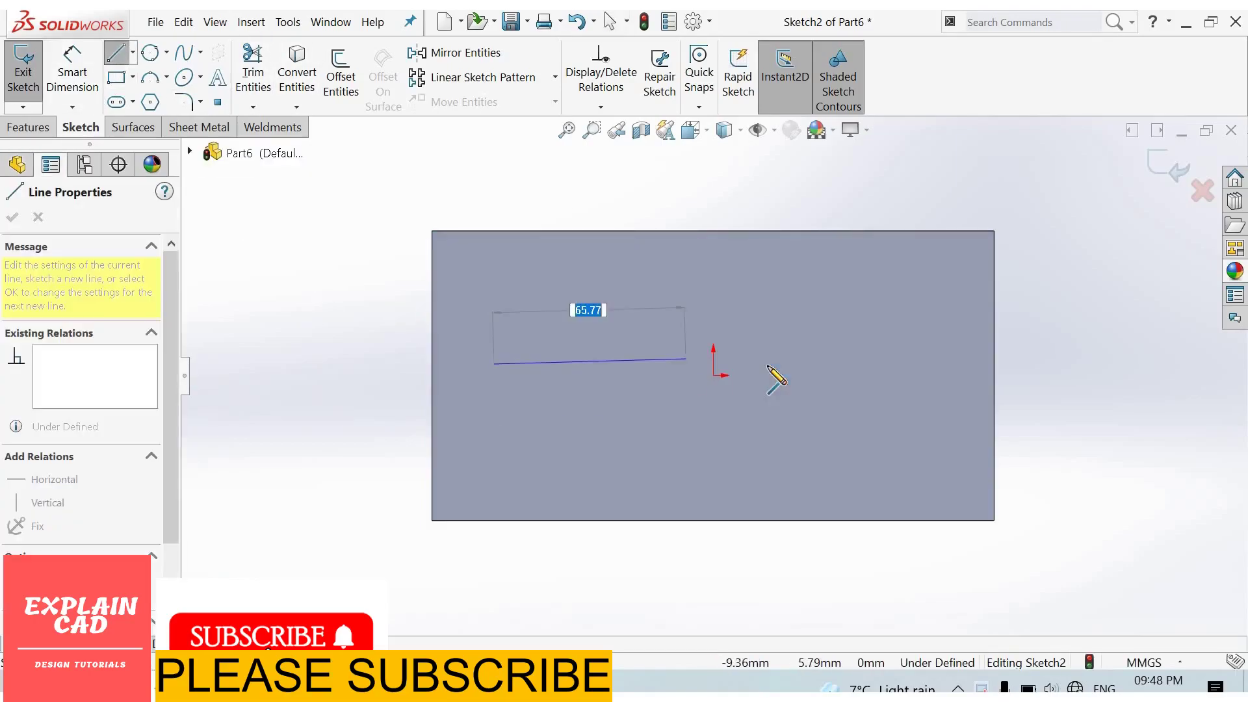
pyautogui.rightClick(847, 351)
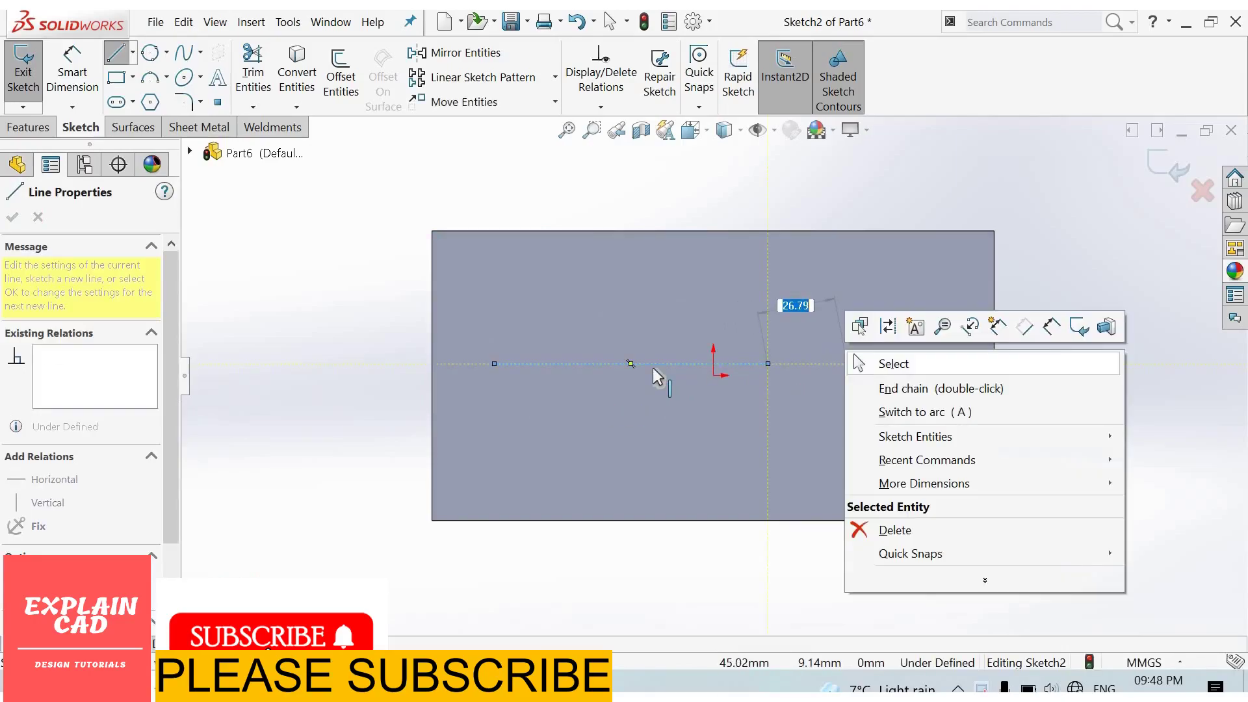
pyautogui.click(879, 362)
pyautogui.click(720, 364)
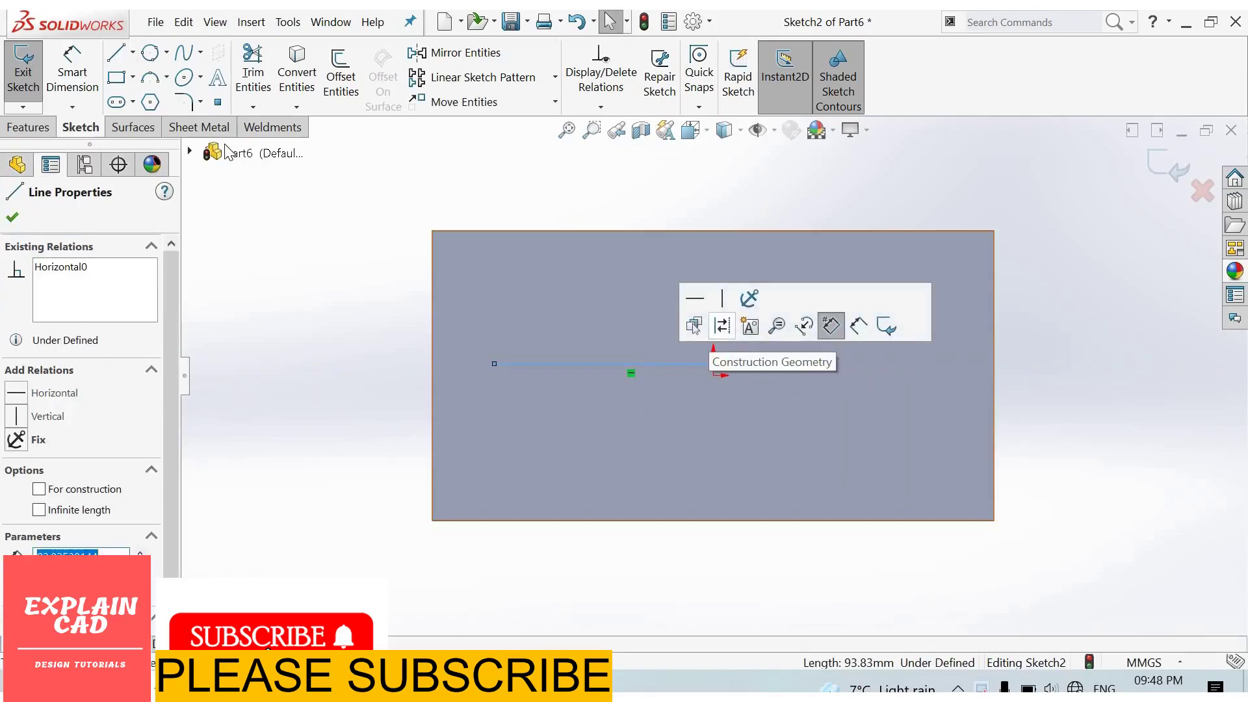
pyautogui.click(719, 326)
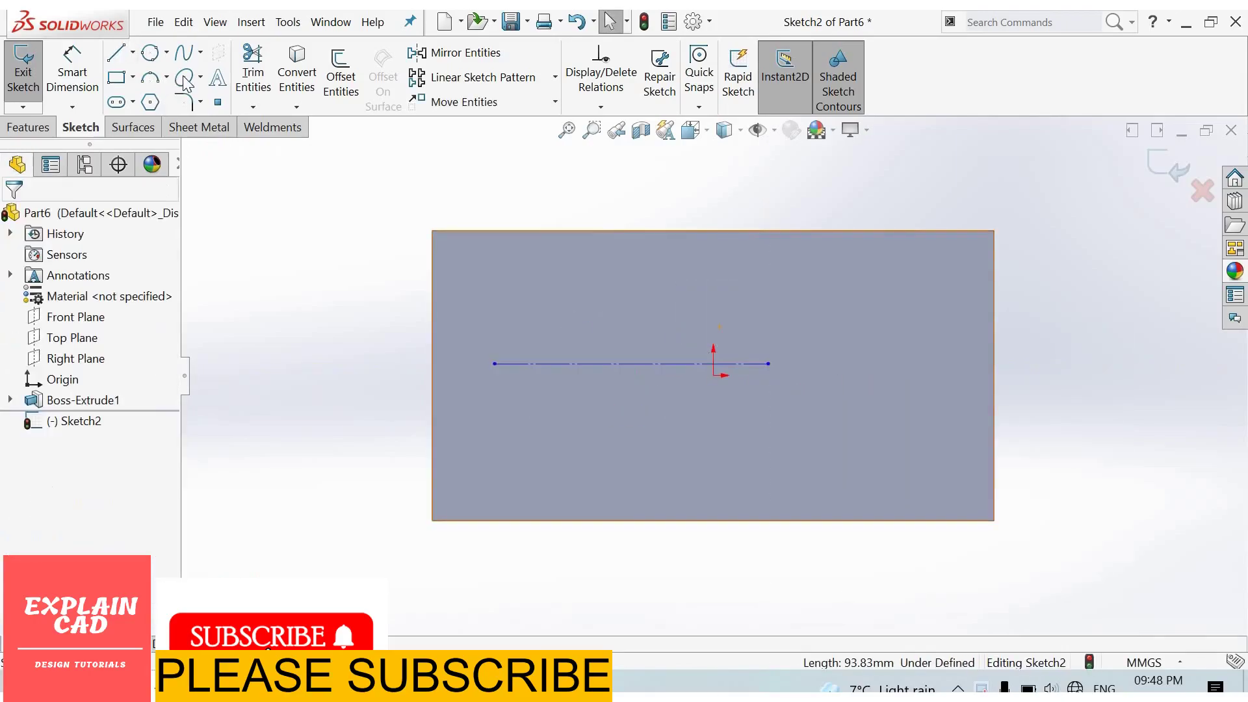
# Add the sketch text WE LOVE SOLIDWORKS along the construction line and make it bold.
pyautogui.click(218, 82)
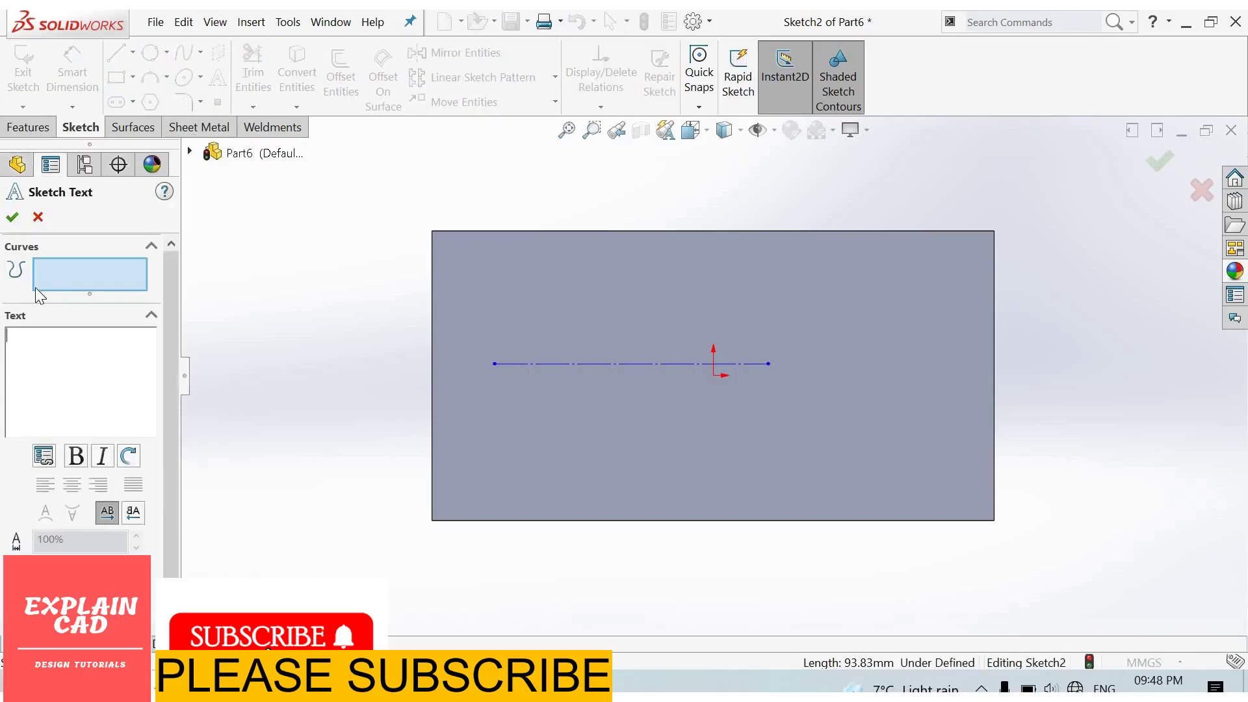
pyautogui.click(514, 368)
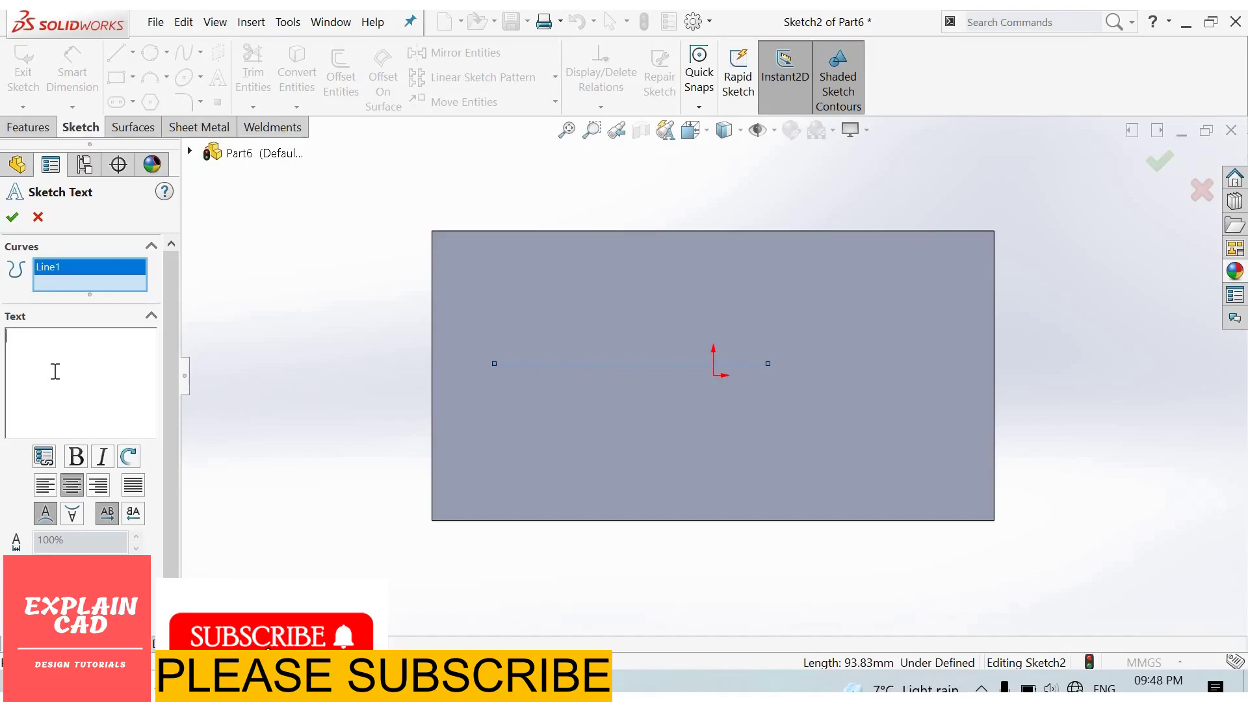
pyautogui.write('WE LOVE SOLIDWORKS')
pyautogui.hotkey('ctrl', 'a')
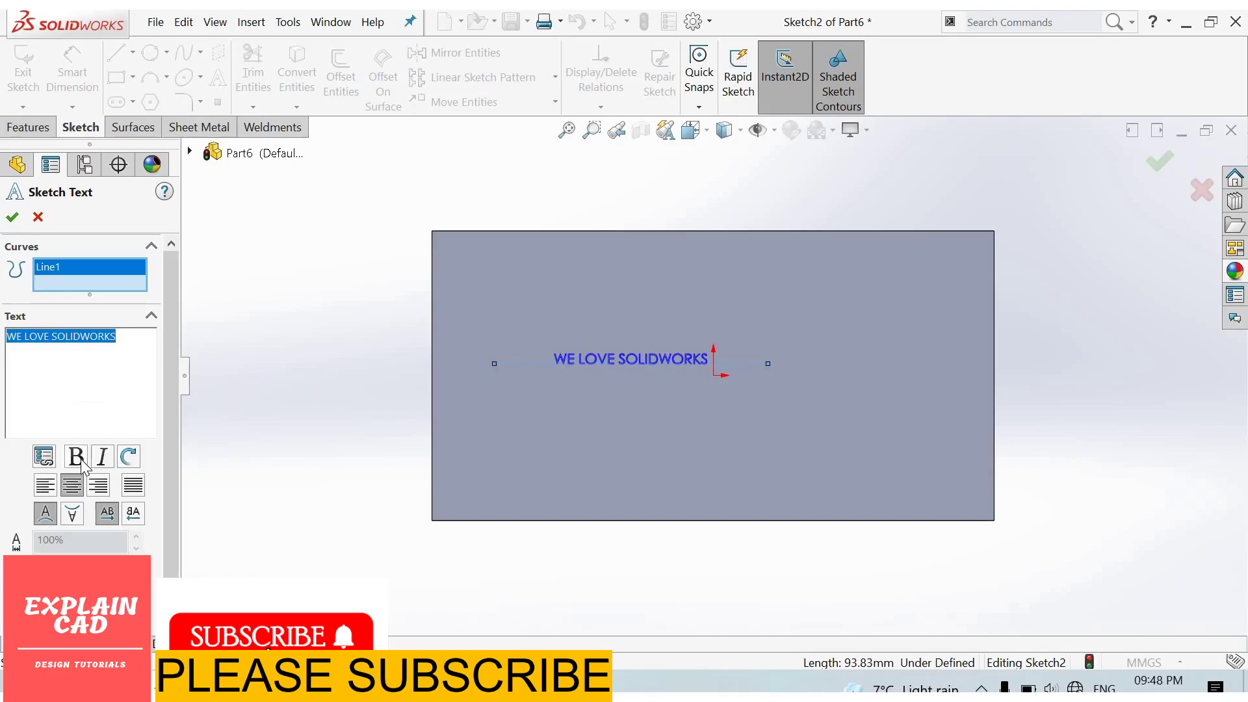
pyautogui.click(77, 457)
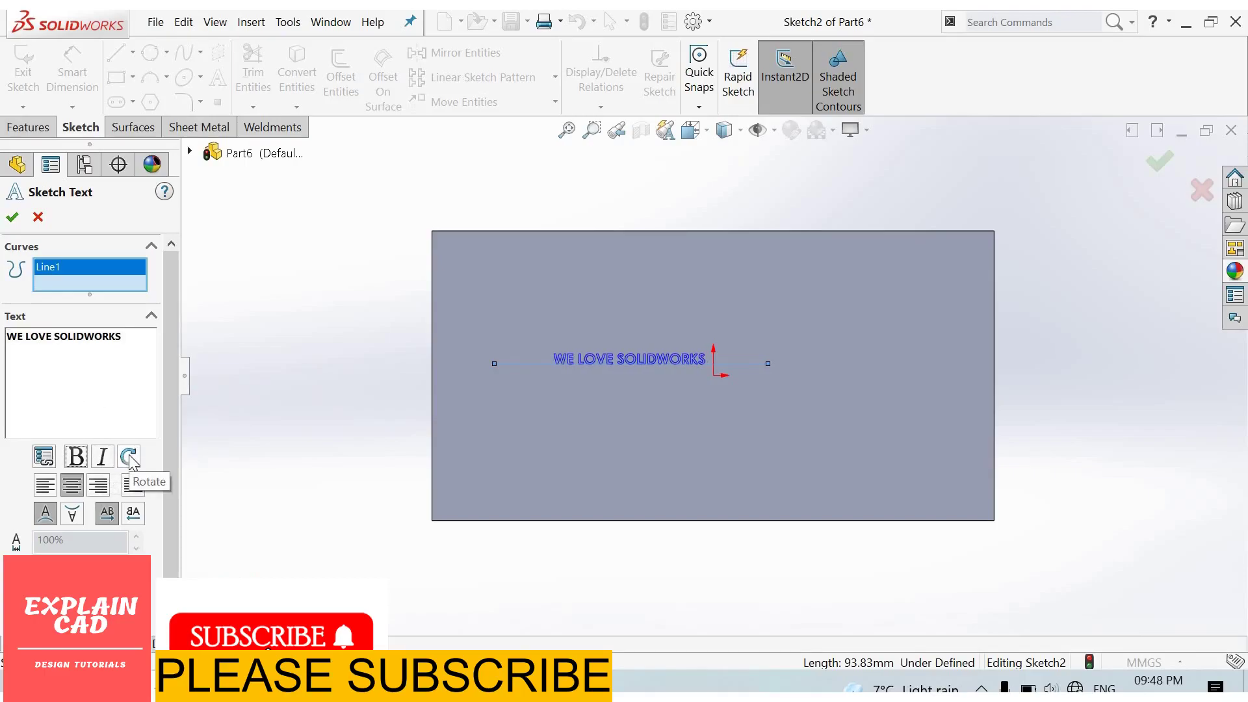
pyautogui.click(129, 457)
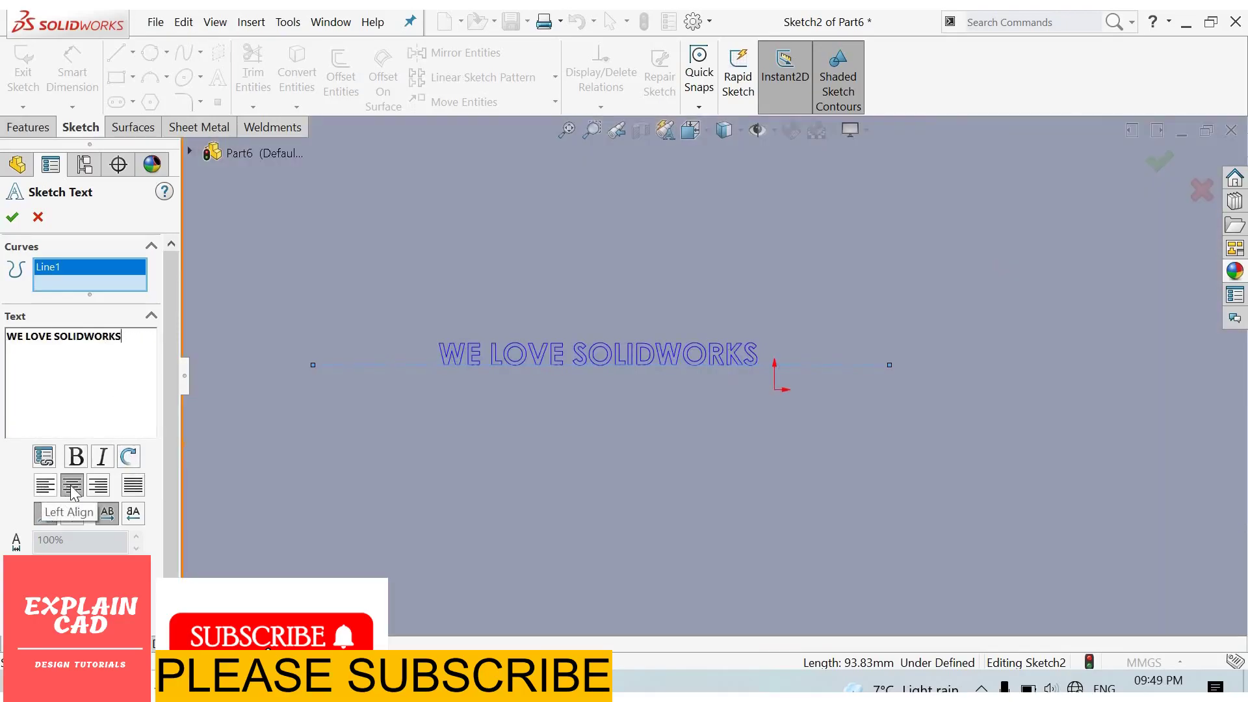
# Try the left, right and center alignments for the text, and set it to full justify.
pyautogui.click(44, 488)
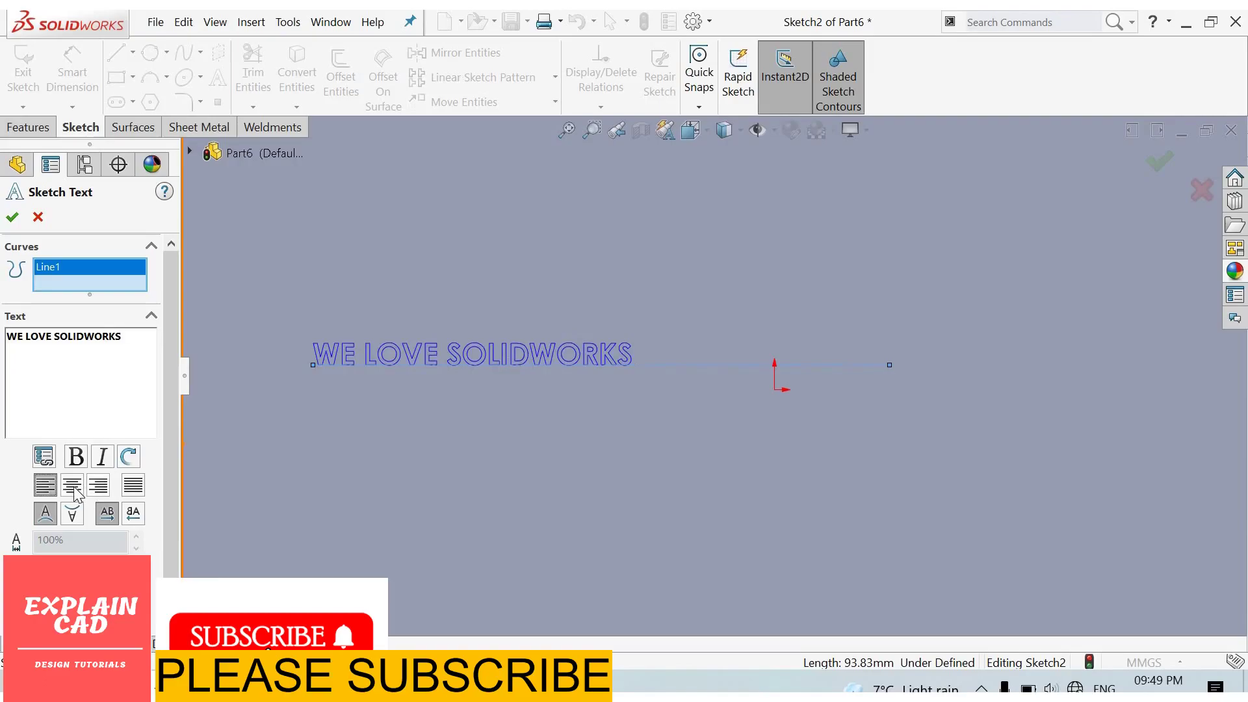
pyautogui.click(98, 486)
pyautogui.click(71, 485)
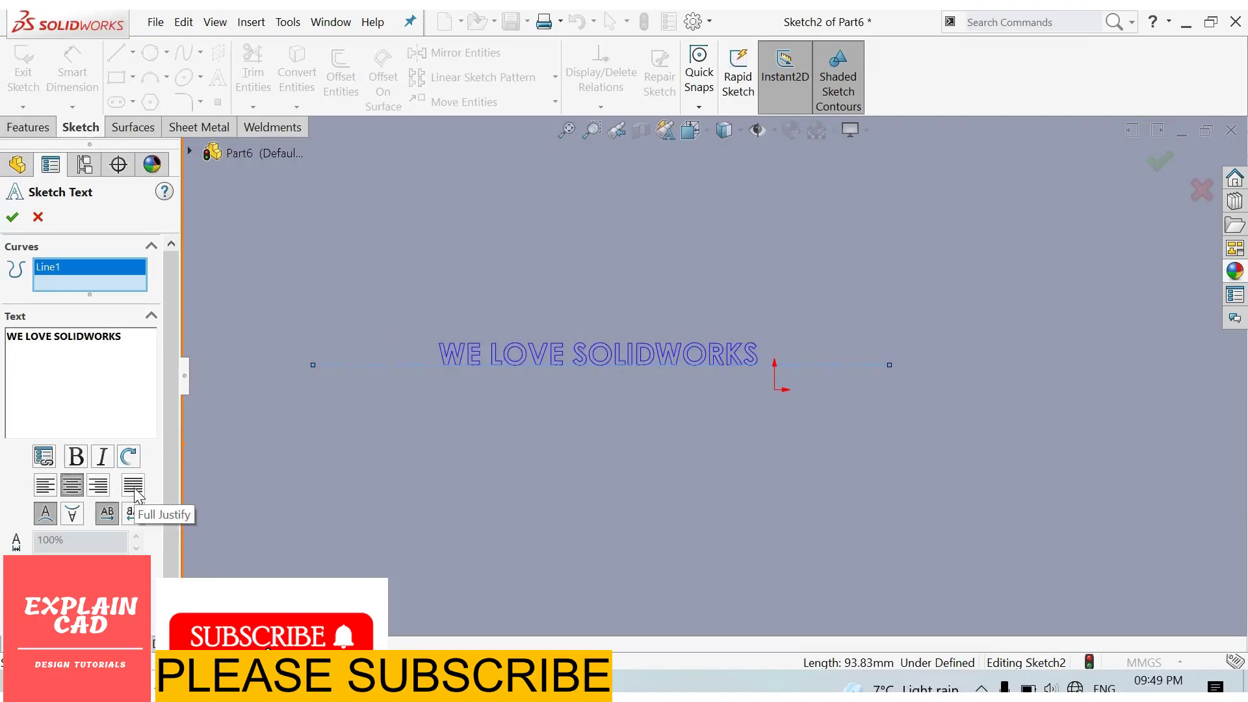
pyautogui.click(133, 487)
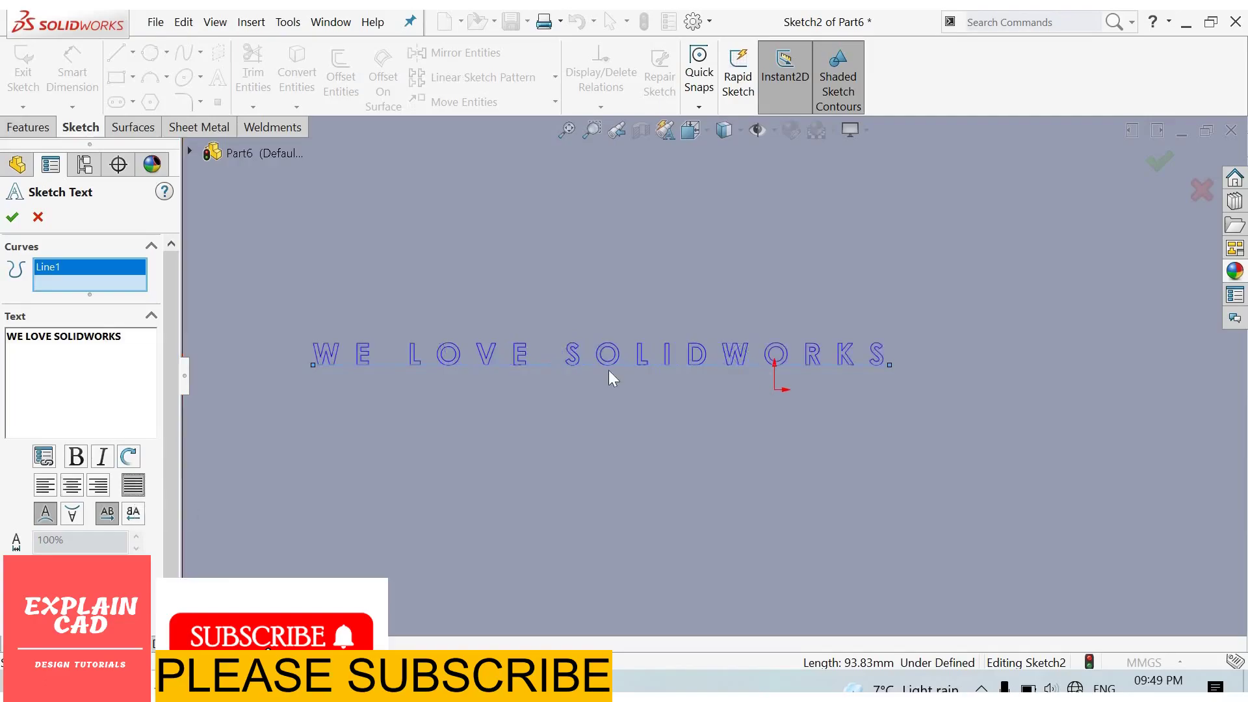
# Try flipping the text vertically and horizontally, undoing each flip.
pyautogui.click(71, 514)
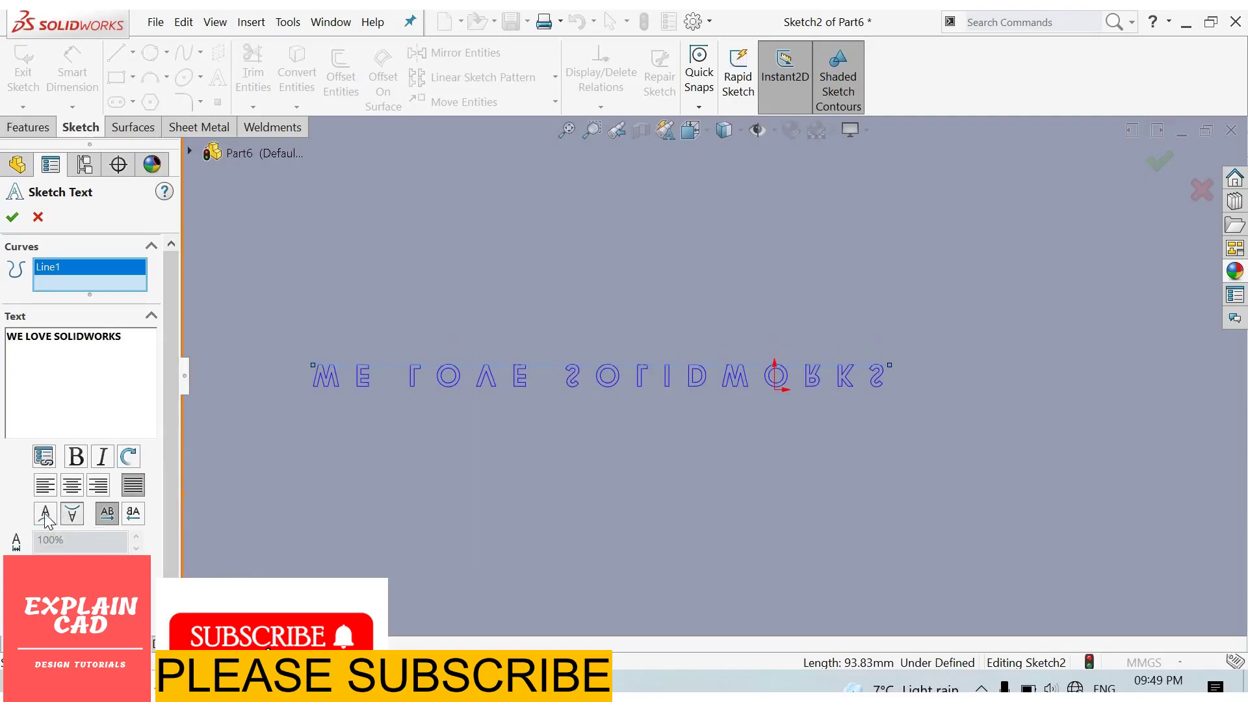
pyautogui.hotkey('ctrl', 'z')
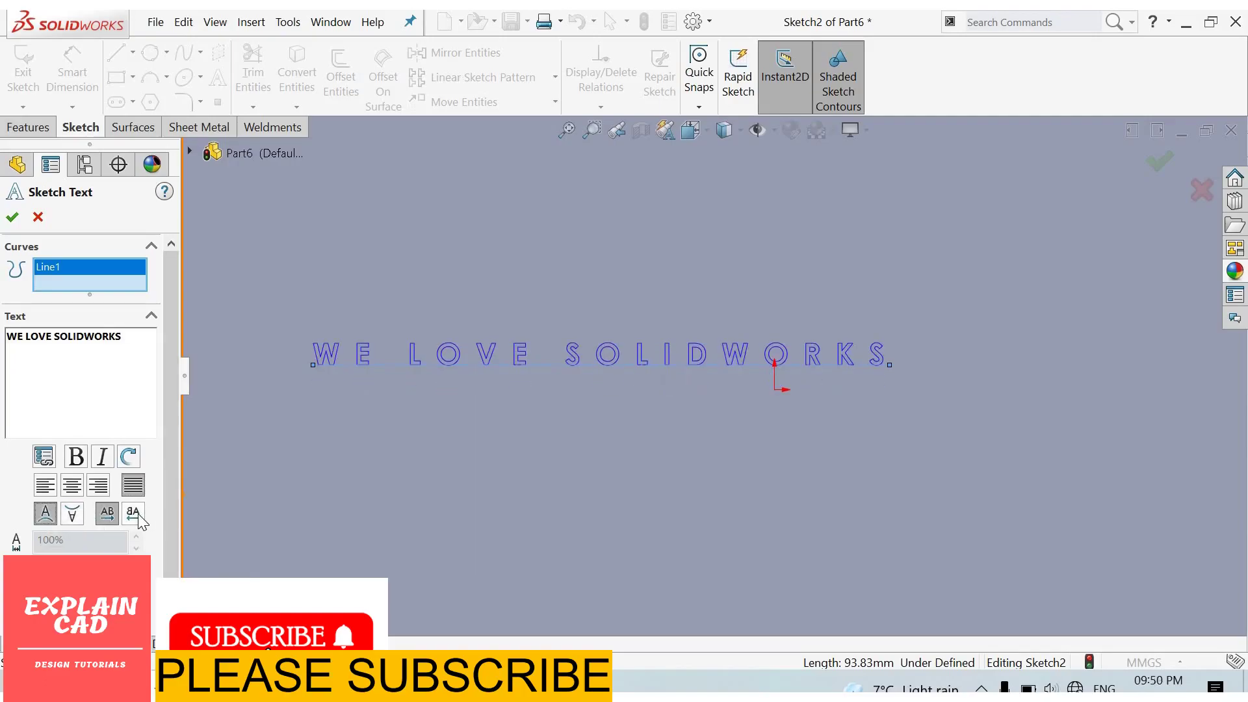
pyautogui.click(133, 514)
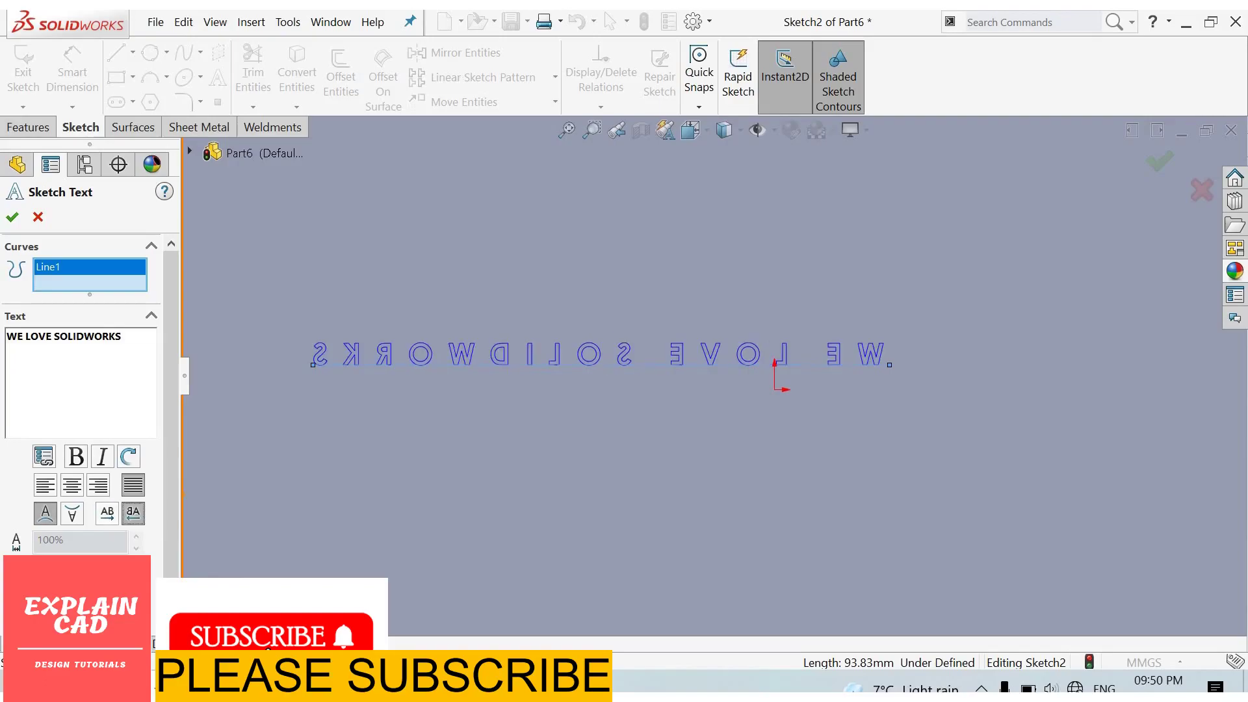
pyautogui.hotkey('ctrl', 'z')
# Set the width factor of the sketch text to 150%.
pyautogui.scroll(-1, 81, 403)
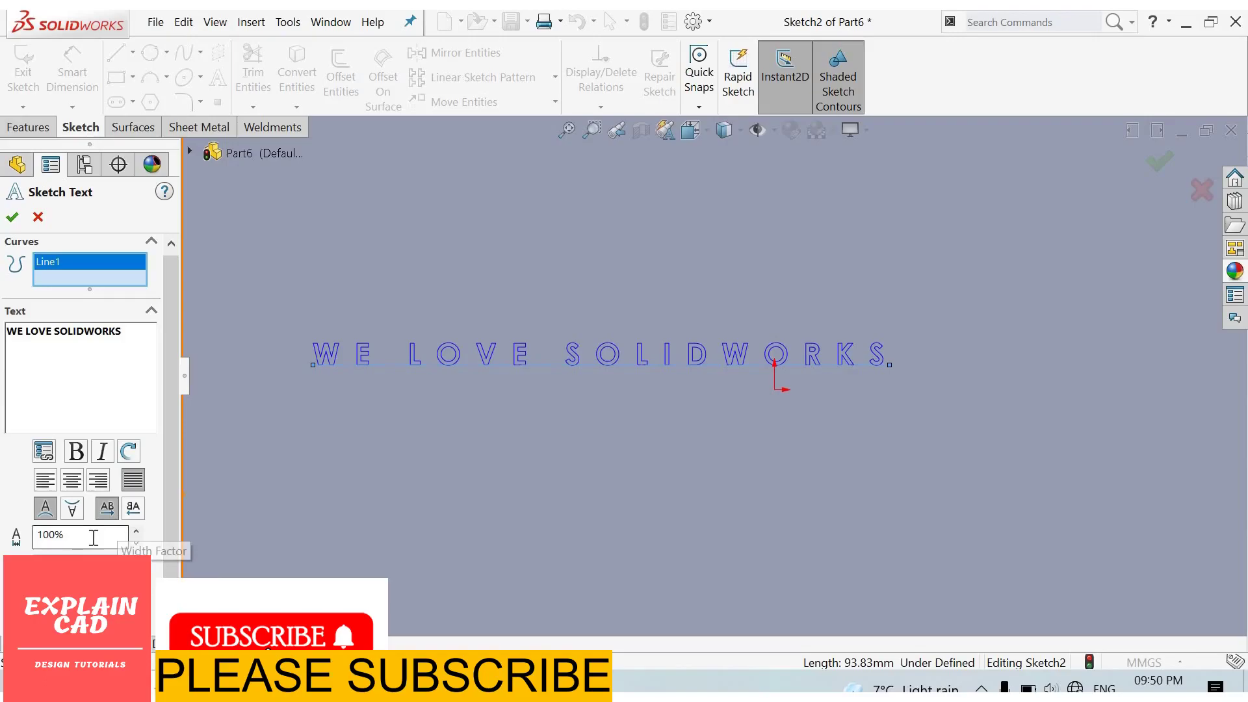
pyautogui.click(138, 541)
pyautogui.click(138, 540)
pyautogui.click(137, 532)
pyautogui.click(137, 532)
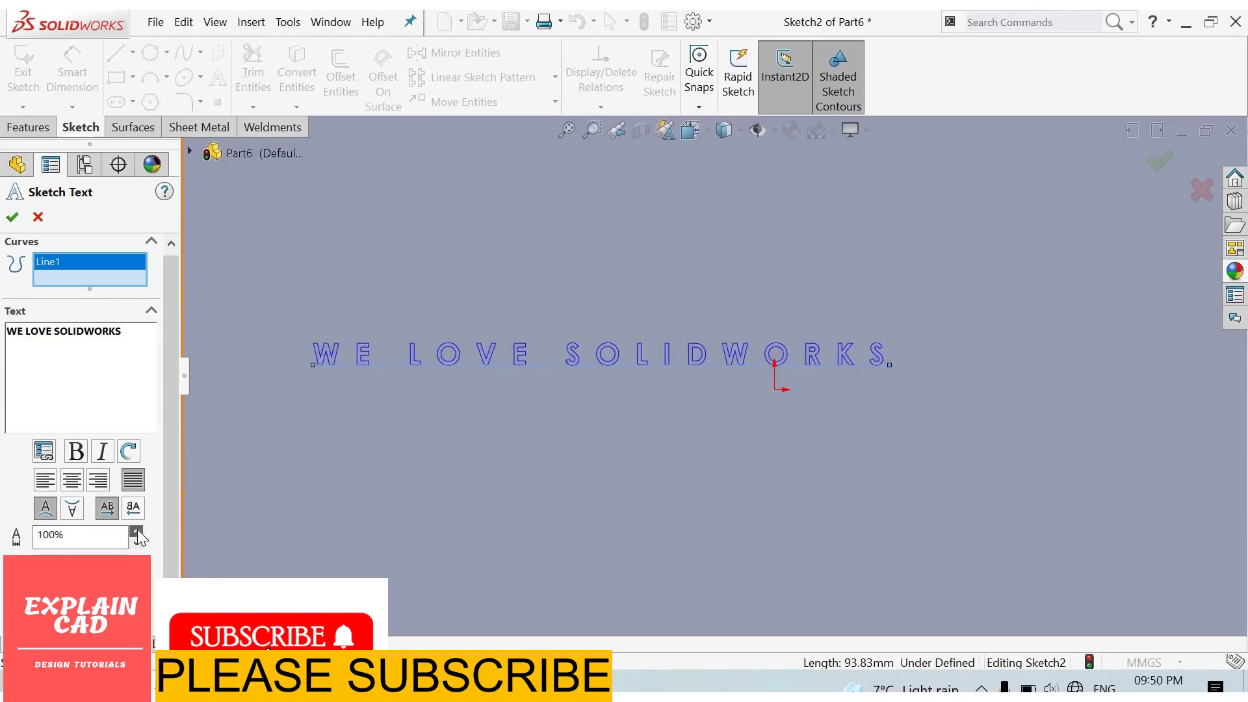
pyautogui.click(137, 532)
pyautogui.click(137, 532)
pyautogui.click(137, 532)
pyautogui.click(138, 532)
pyautogui.click(137, 532)
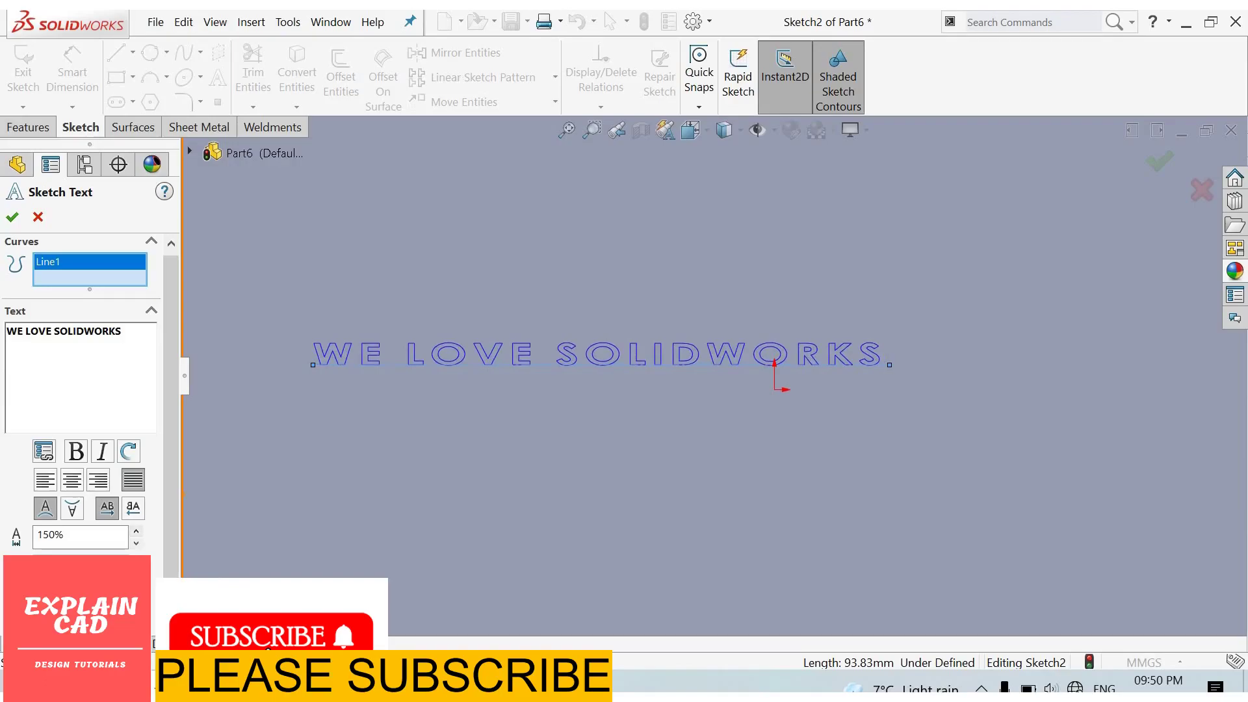
# Change the sketch text's font to Times New Roman Bold and enter a larger height in units.
pyautogui.click(65, 613)
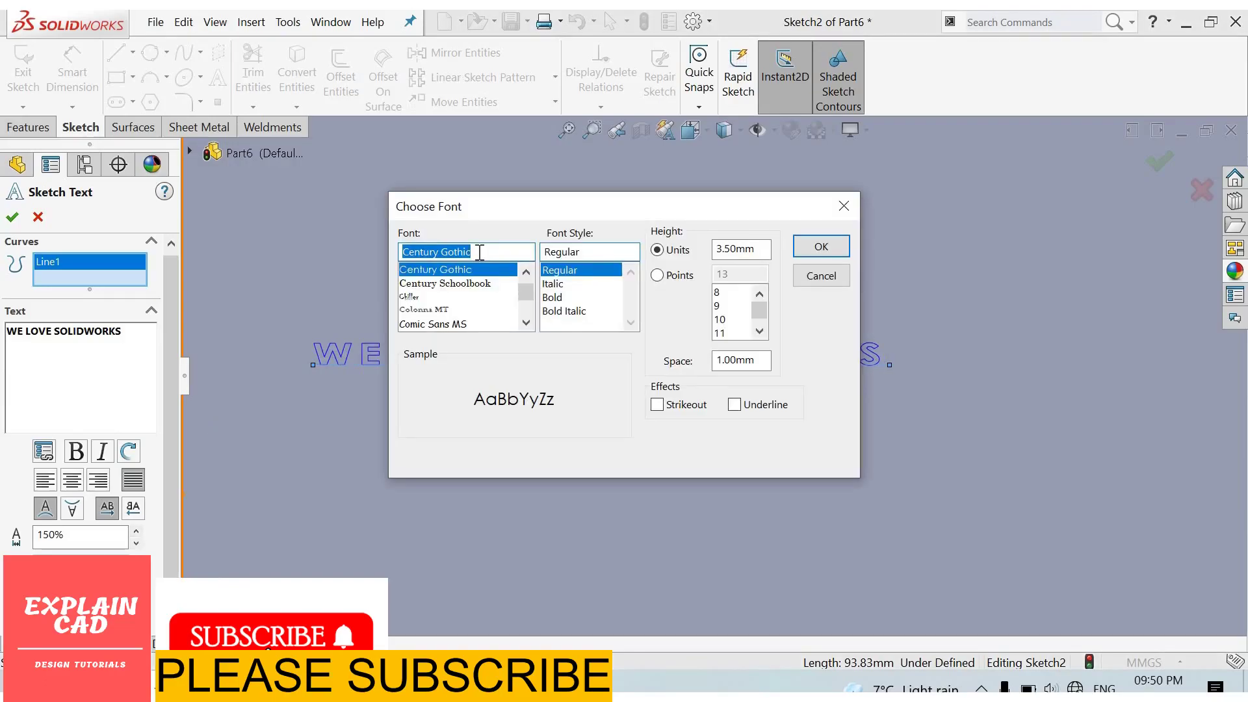
pyautogui.write('Ti')
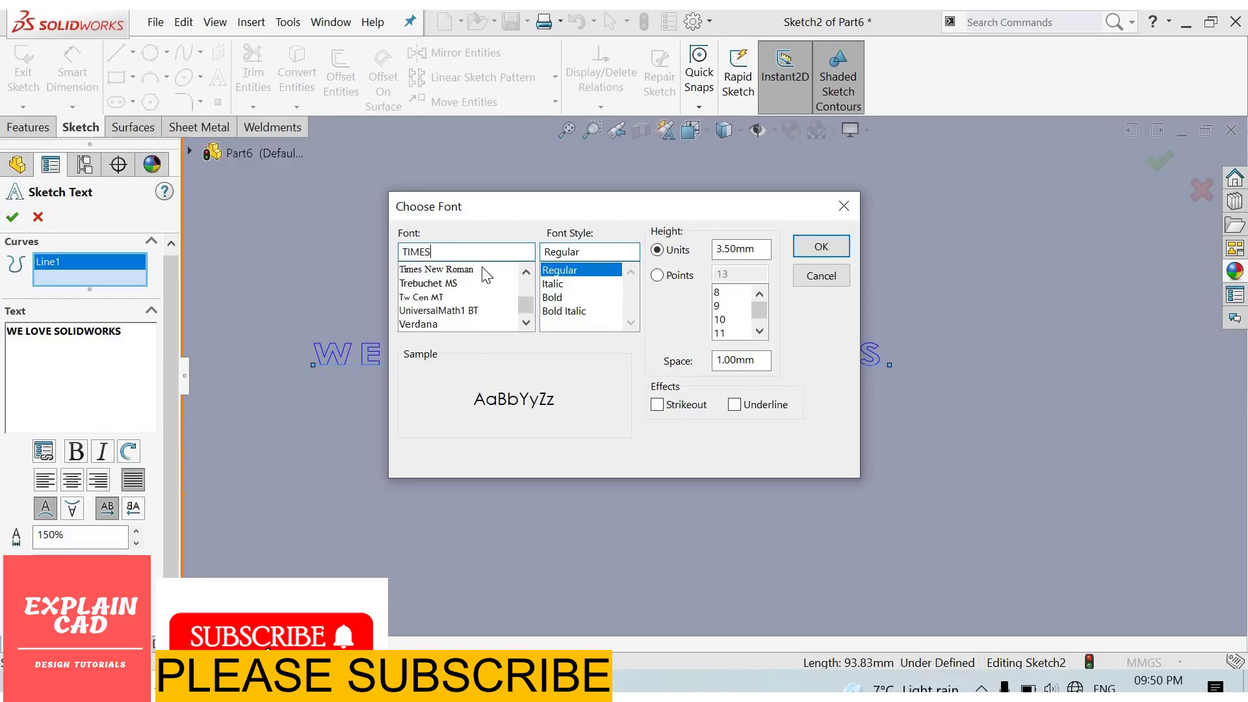
pyautogui.click(469, 270)
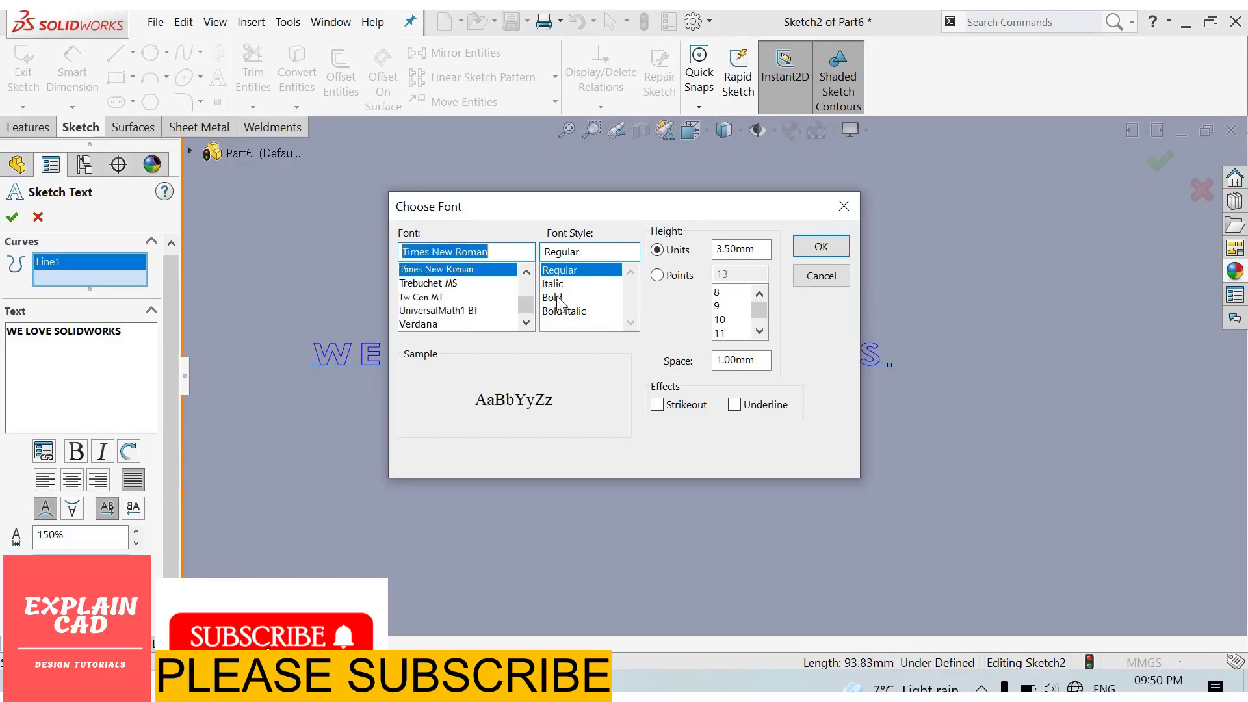
pyautogui.click(554, 298)
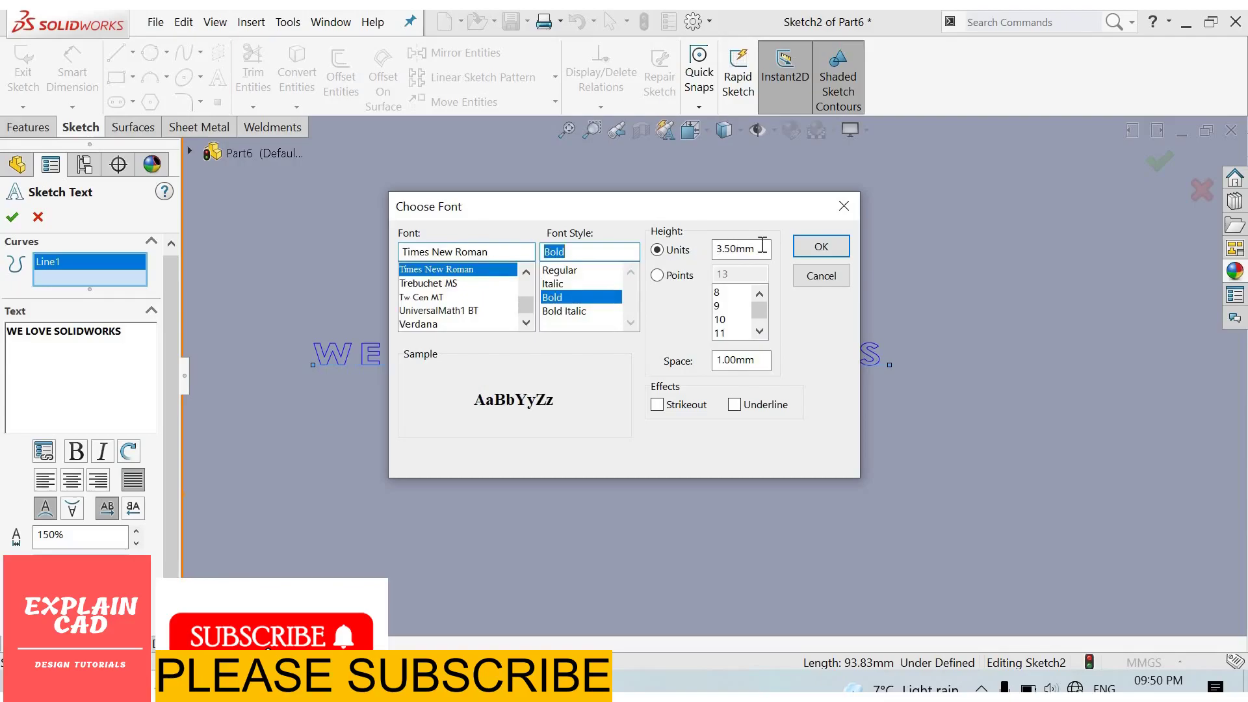
pyautogui.press('Tab')
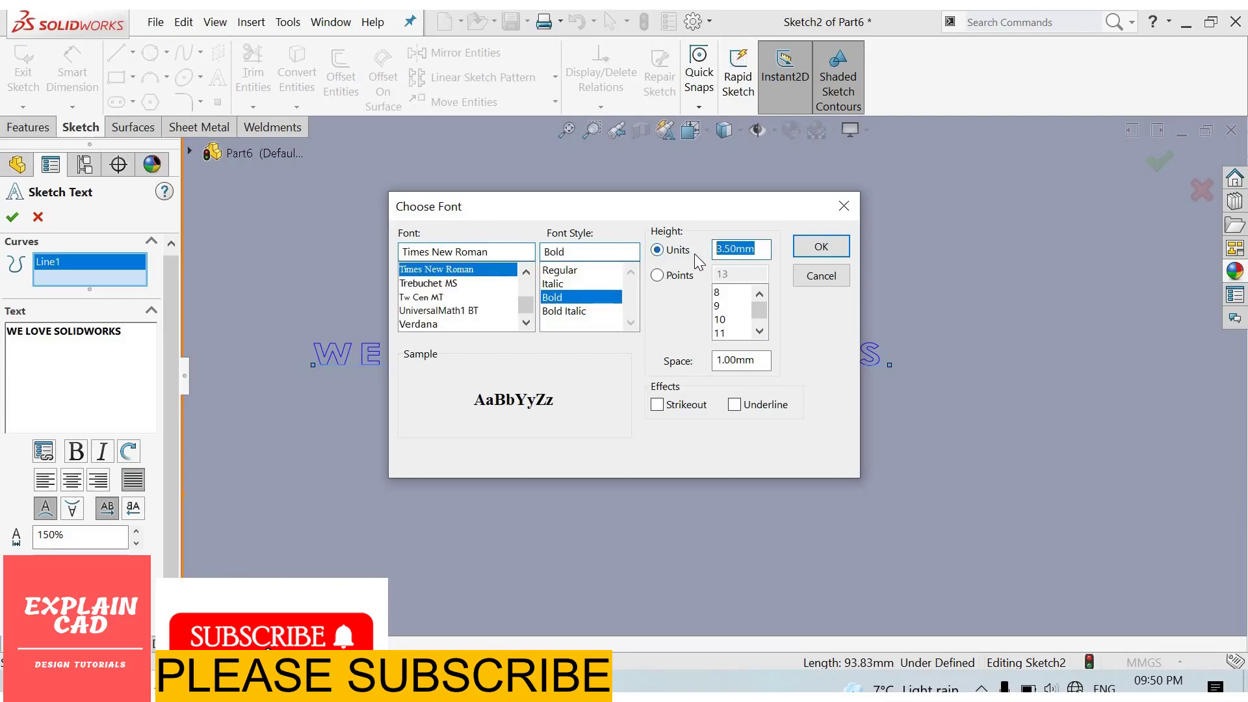
pyautogui.write('1')
pyautogui.click(813, 247)
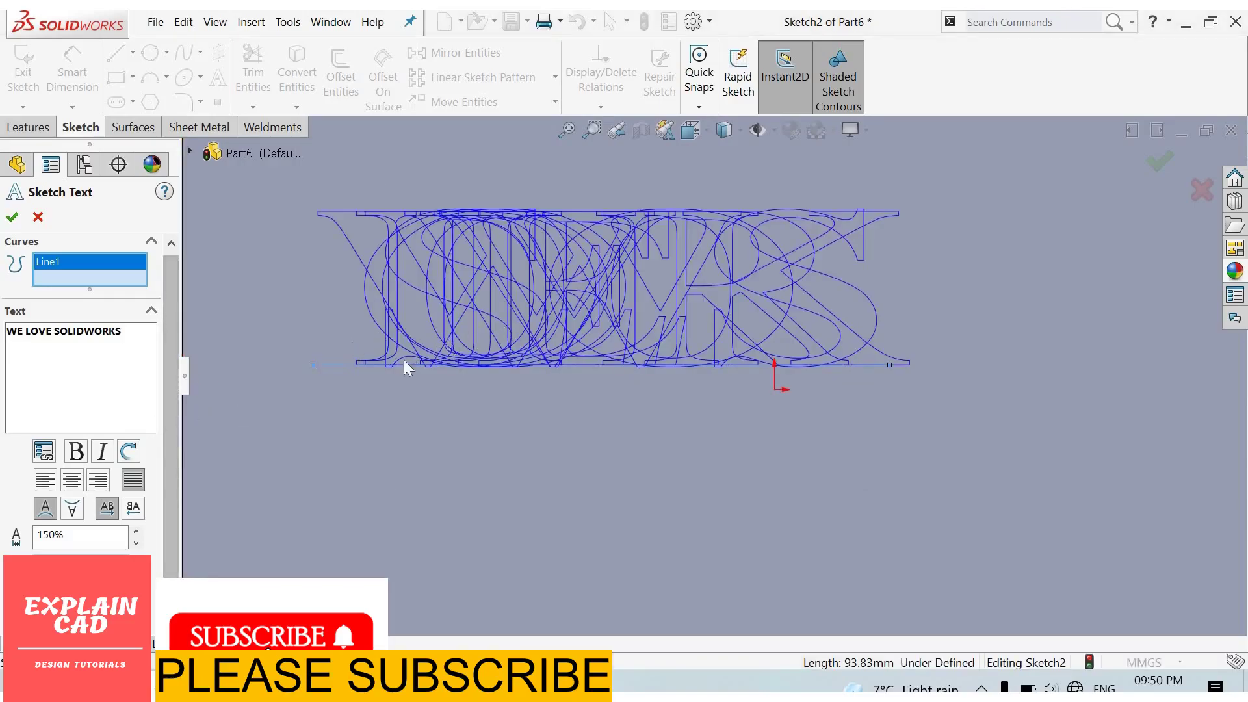
# Set the font height of the WE LOVE SOLIDWORKS text to 5 mm and check the letter spacing.
pyautogui.click(66, 617)
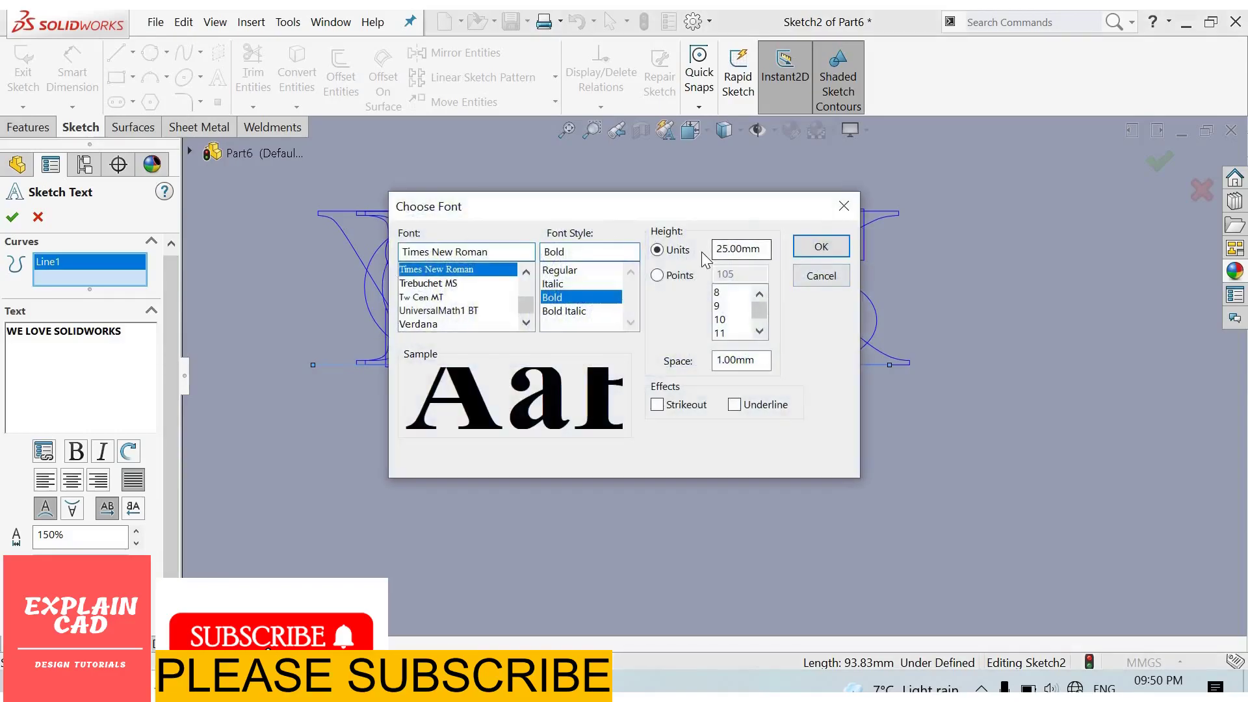
pyautogui.moveTo(767, 249); pyautogui.dragTo(707, 259)
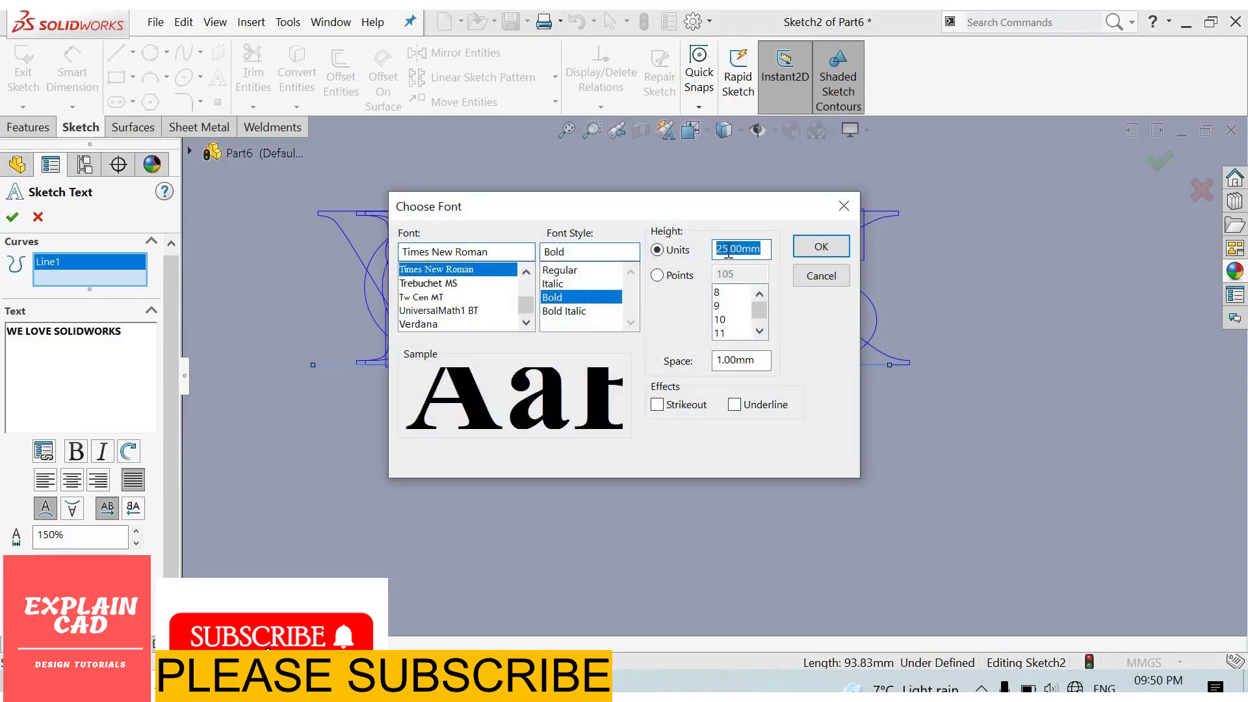
pyautogui.write('5')
pyautogui.click(822, 248)
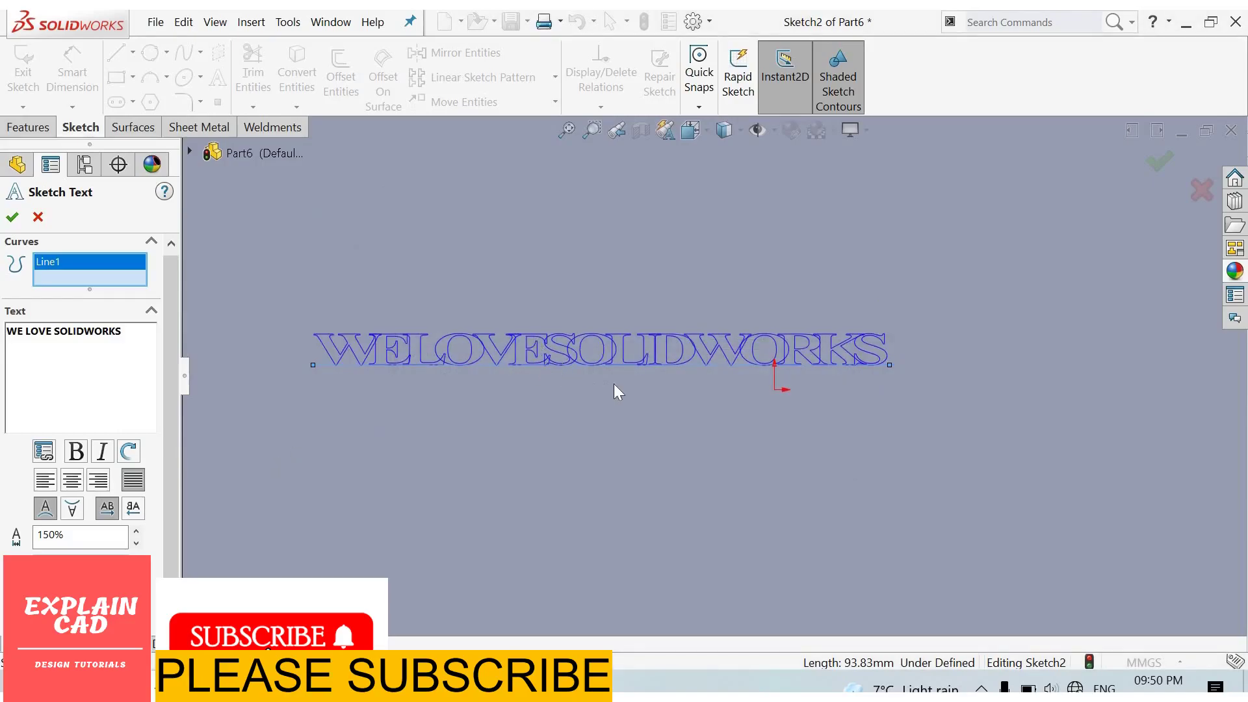
pyautogui.scroll(-5, 624, 393)
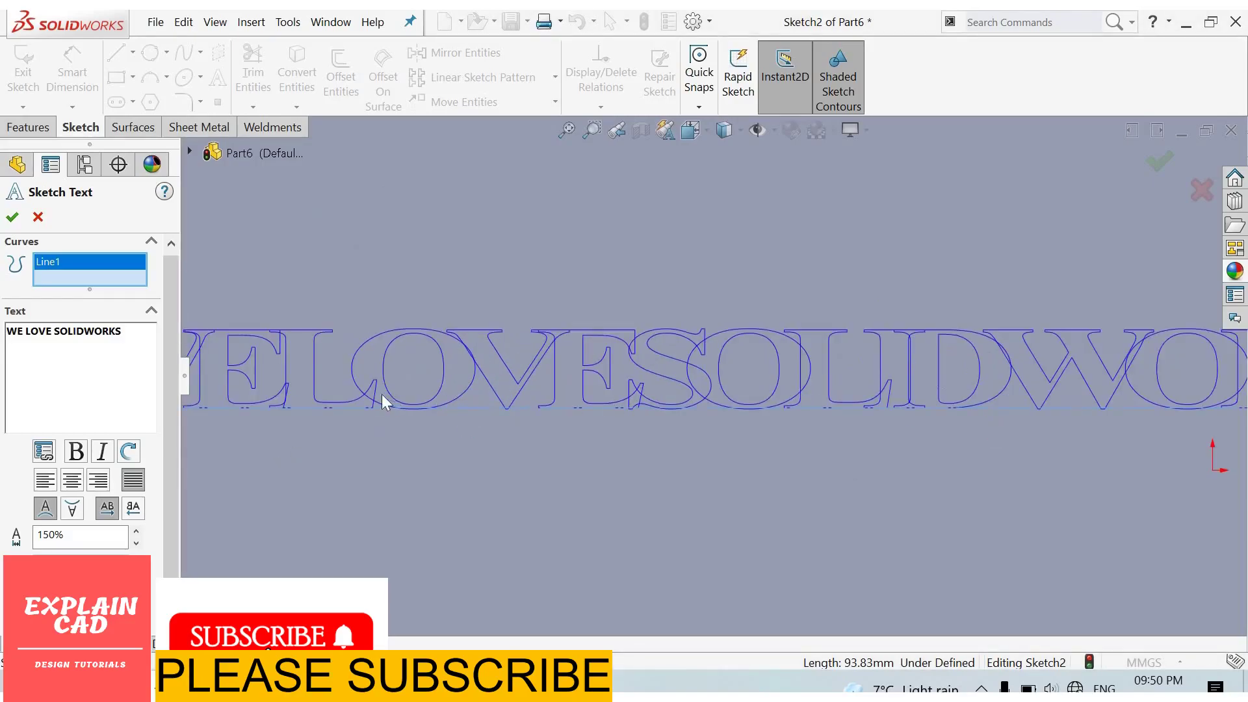
pyautogui.scroll(1, 326, 367)
pyautogui.scroll(-3, 328, 315)
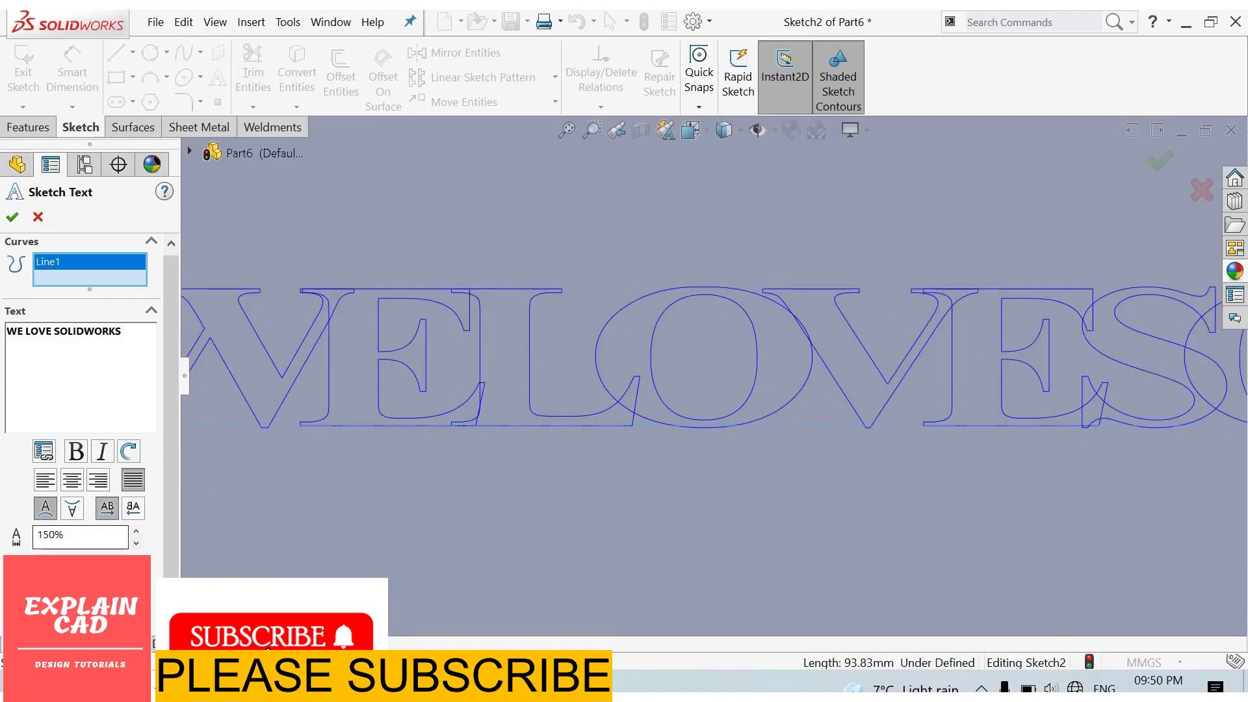
# Set the font height of the WE LOVE SOLIDWORKS text to 2 mm and accept the sketch text.
pyautogui.click(75, 605)
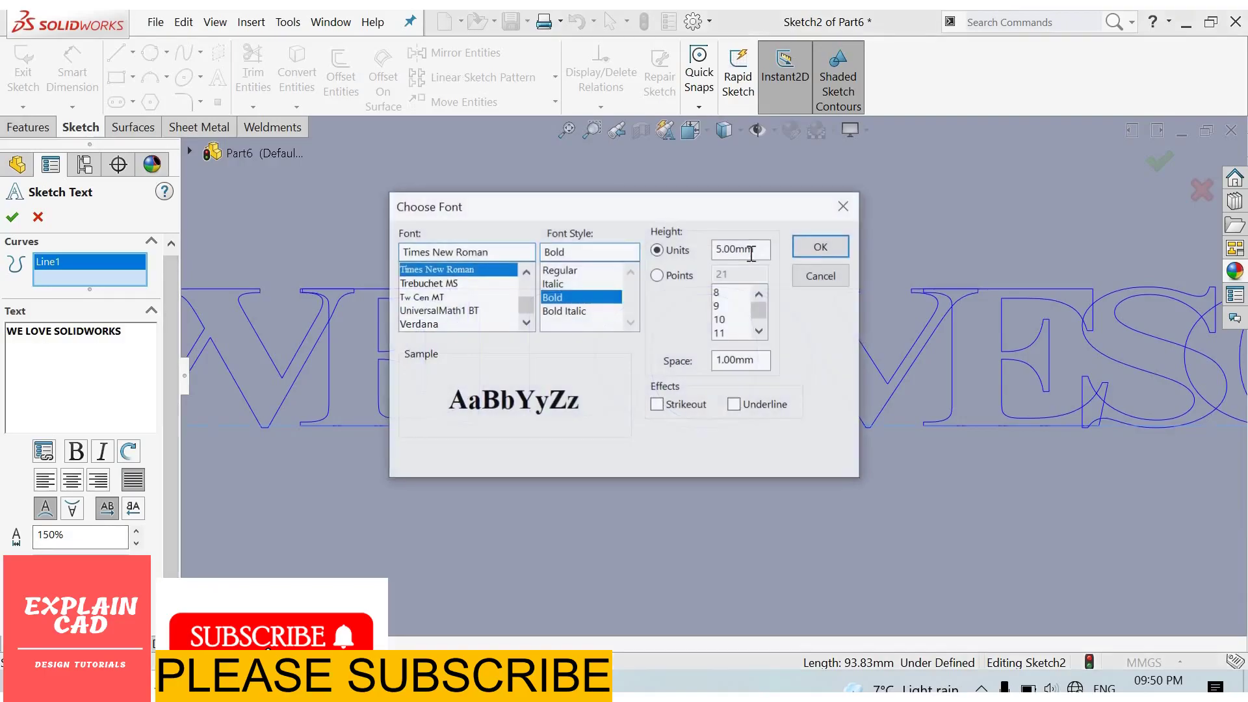
pyautogui.moveTo(758, 252); pyautogui.dragTo(713, 254)
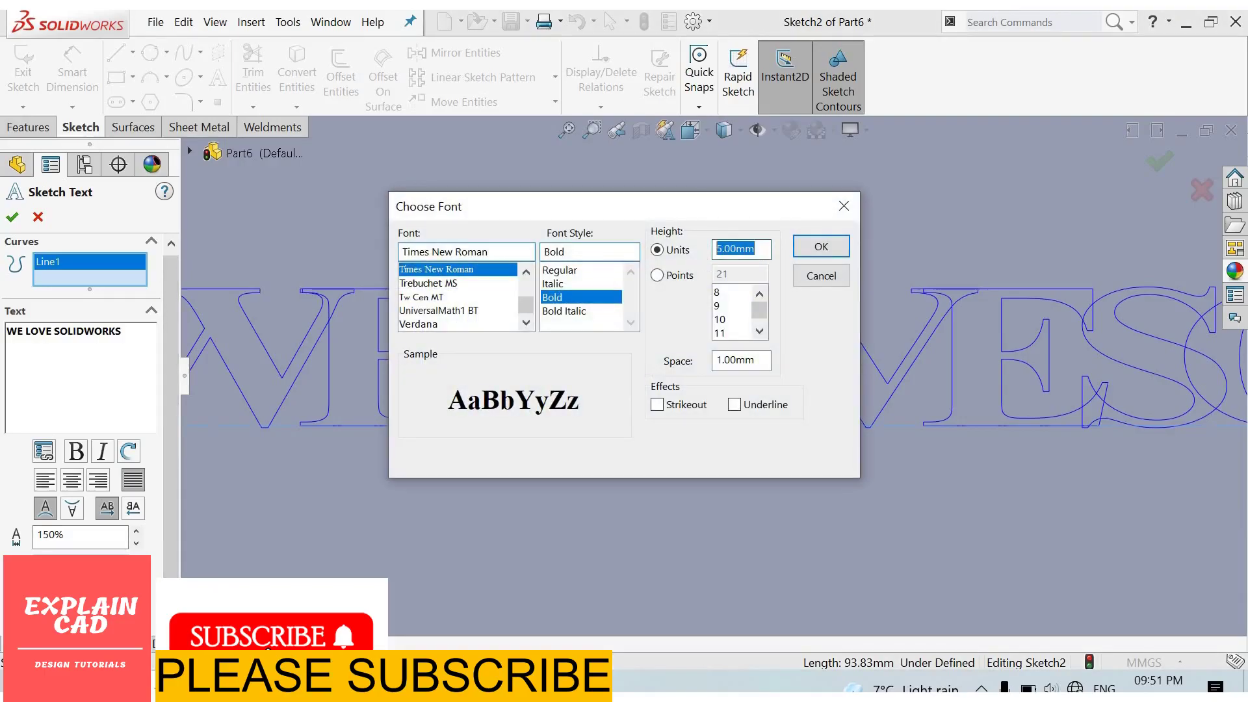
pyautogui.write('2')
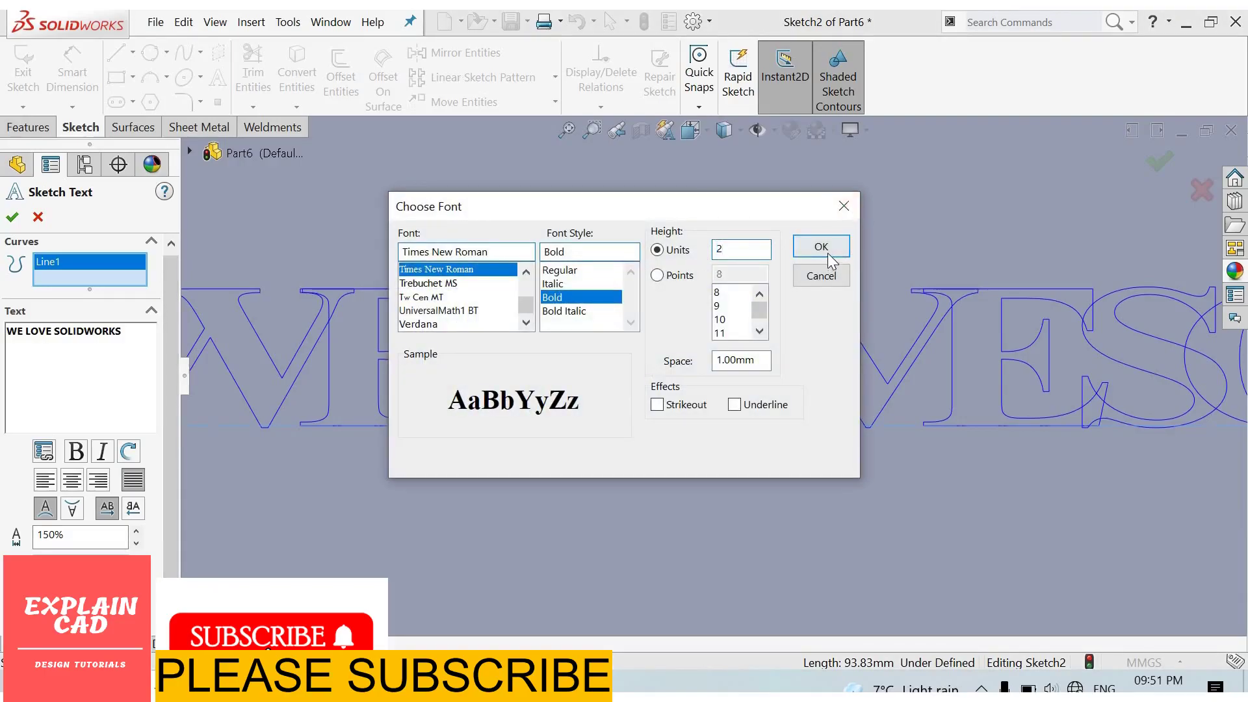
pyautogui.press('Return')
pyautogui.click(1161, 161)
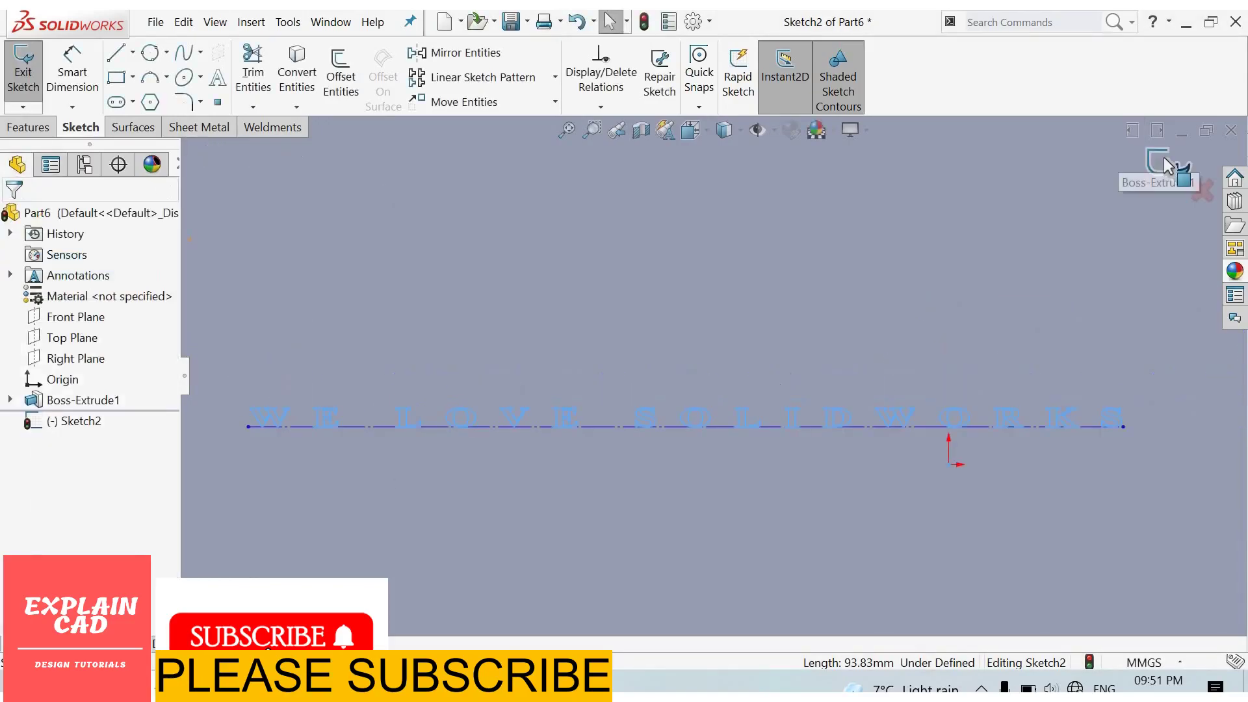
# Finish the text sketch and extrude the letters as a blind boss 2 mm deep from the plate face.
pyautogui.click(11, 82)
pyautogui.click(10, 82)
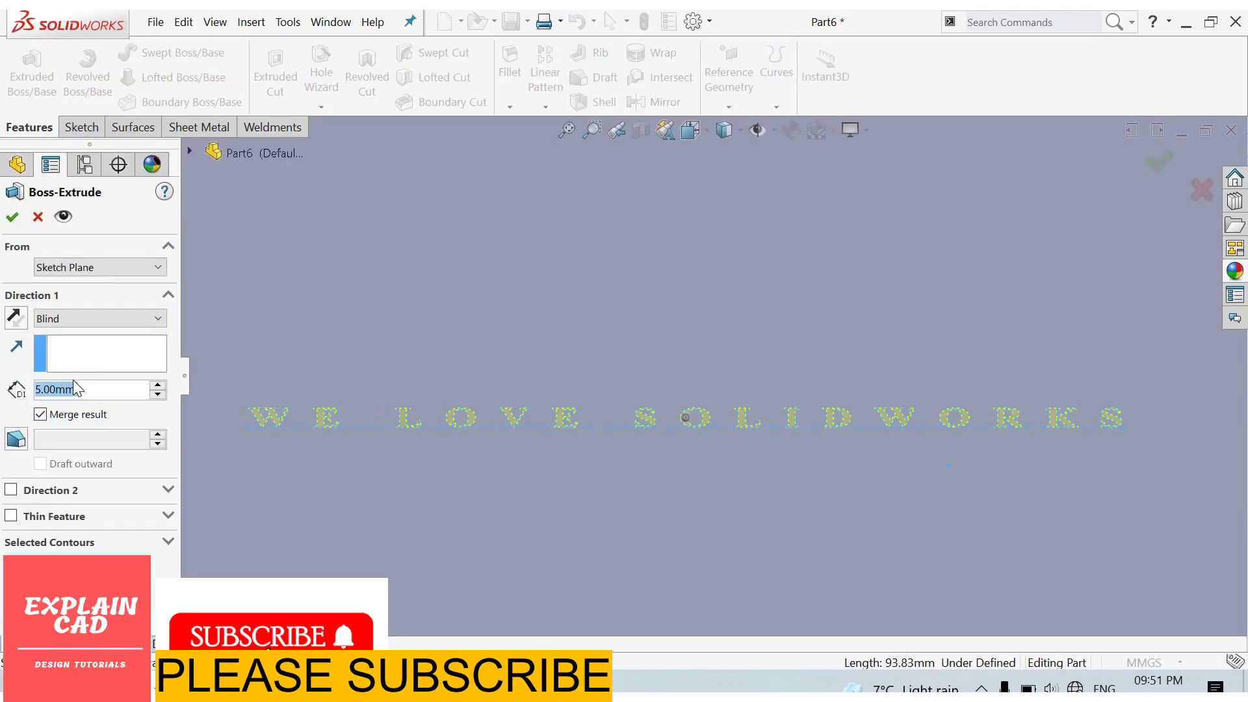
pyautogui.write('2')
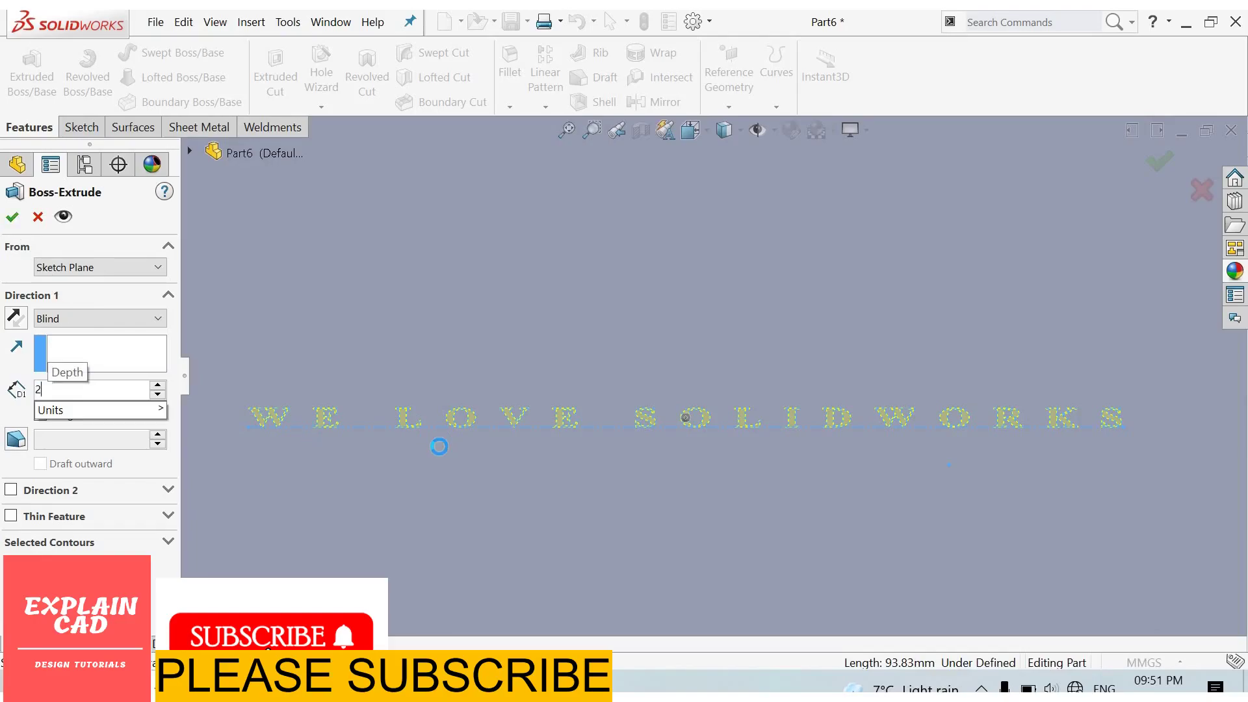
pyautogui.press('Return')
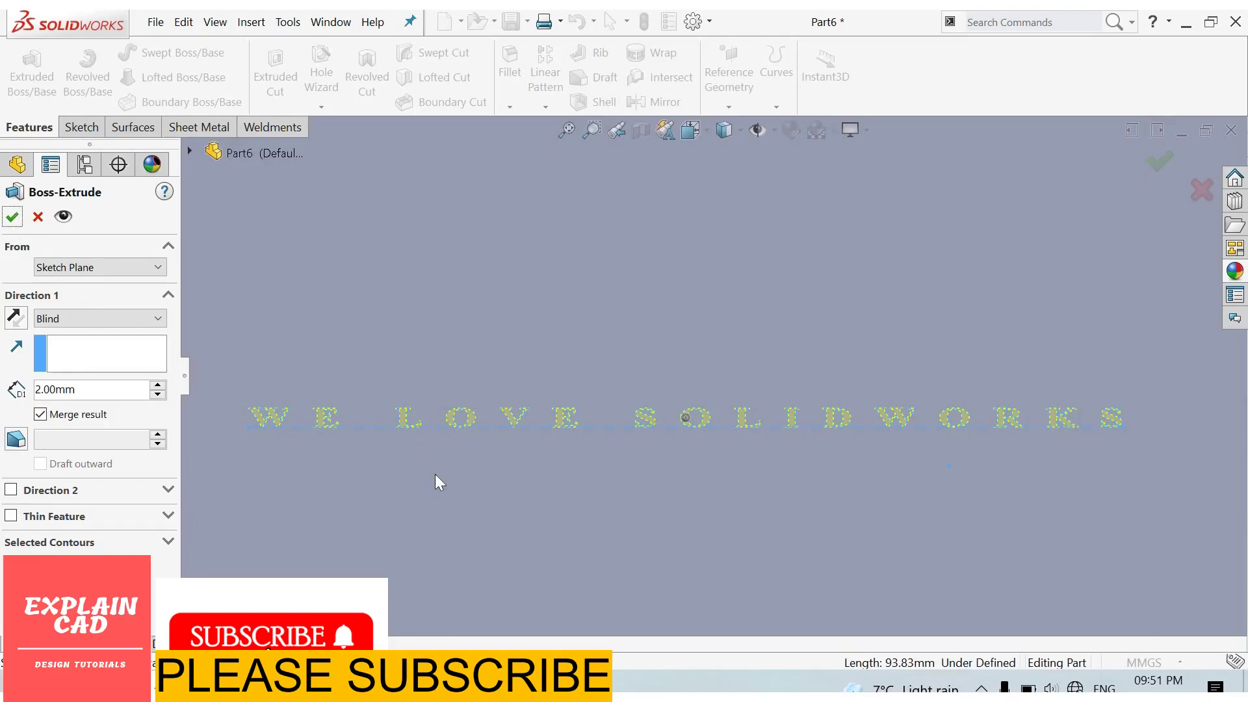
pyautogui.click(15, 218)
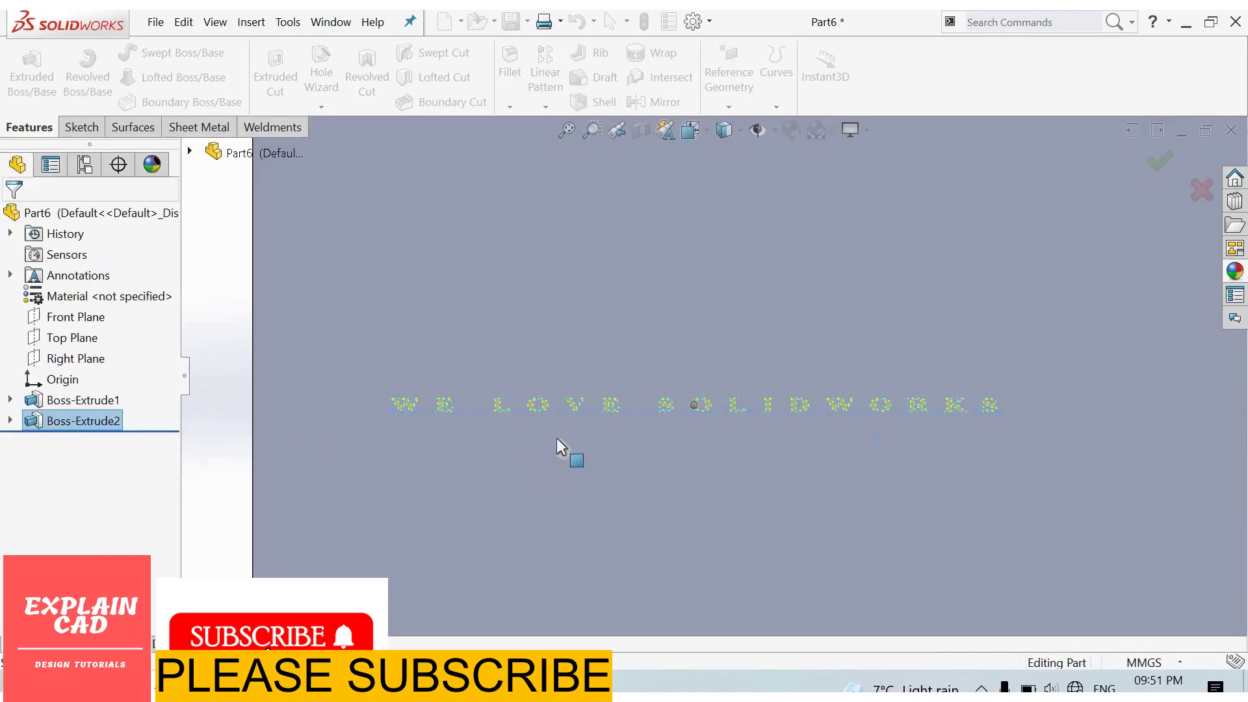
# Examine the raised letters up close from several angles, ending with the whole plate in view.
pyautogui.moveTo(516, 369); pyautogui.dragTo(416, 482, button='middle')
pyautogui.scroll(-5, 415, 482)
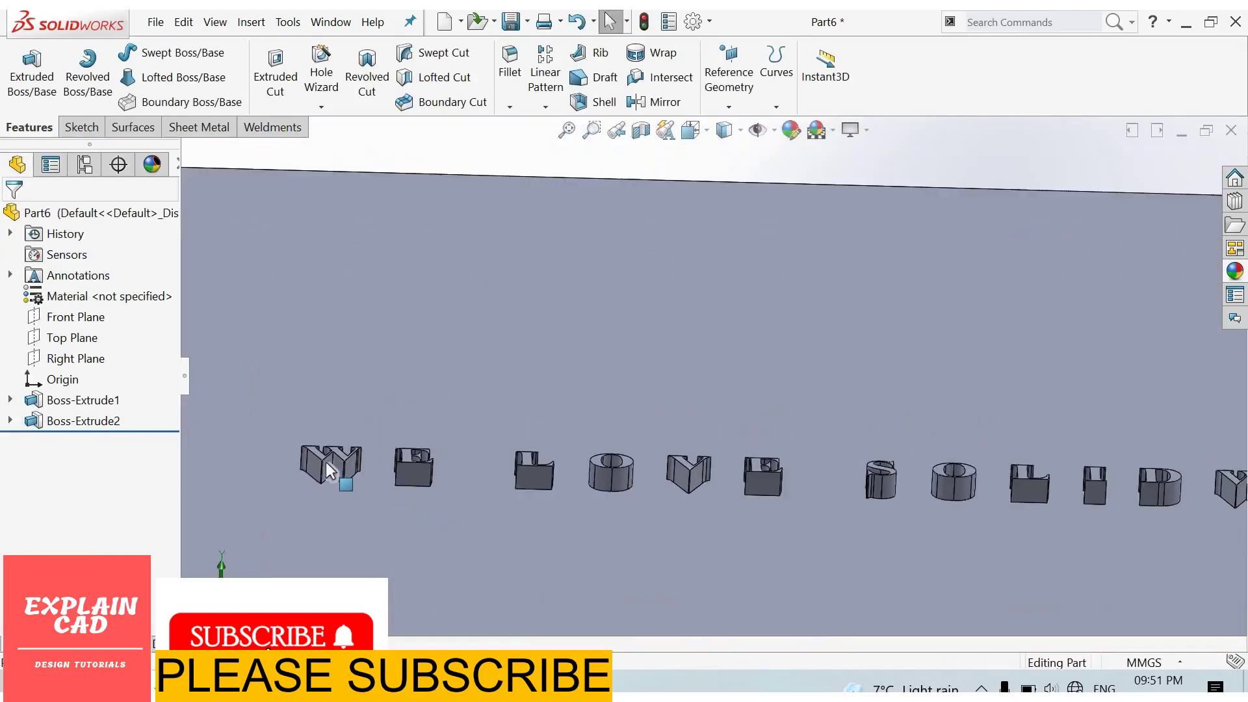
pyautogui.scroll(-3, 734, 441)
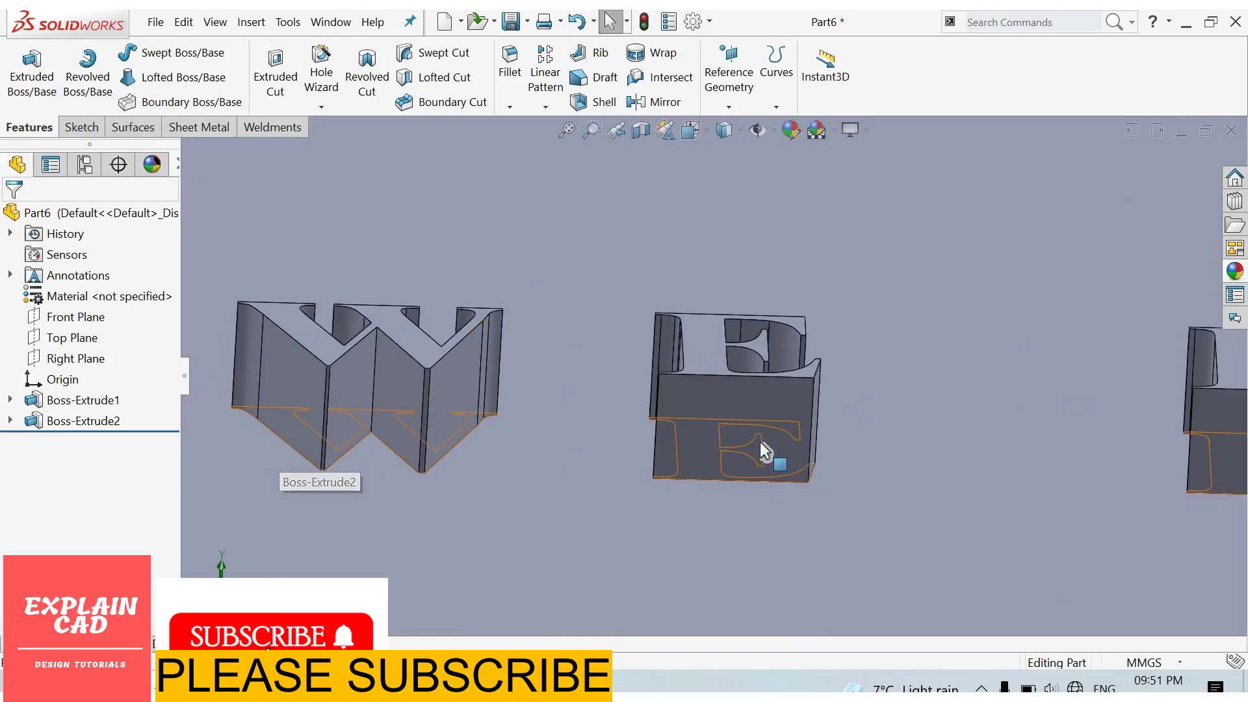
pyautogui.scroll(5, 846, 456)
pyautogui.moveTo(813, 400); pyautogui.dragTo(614, 358, button='middle')
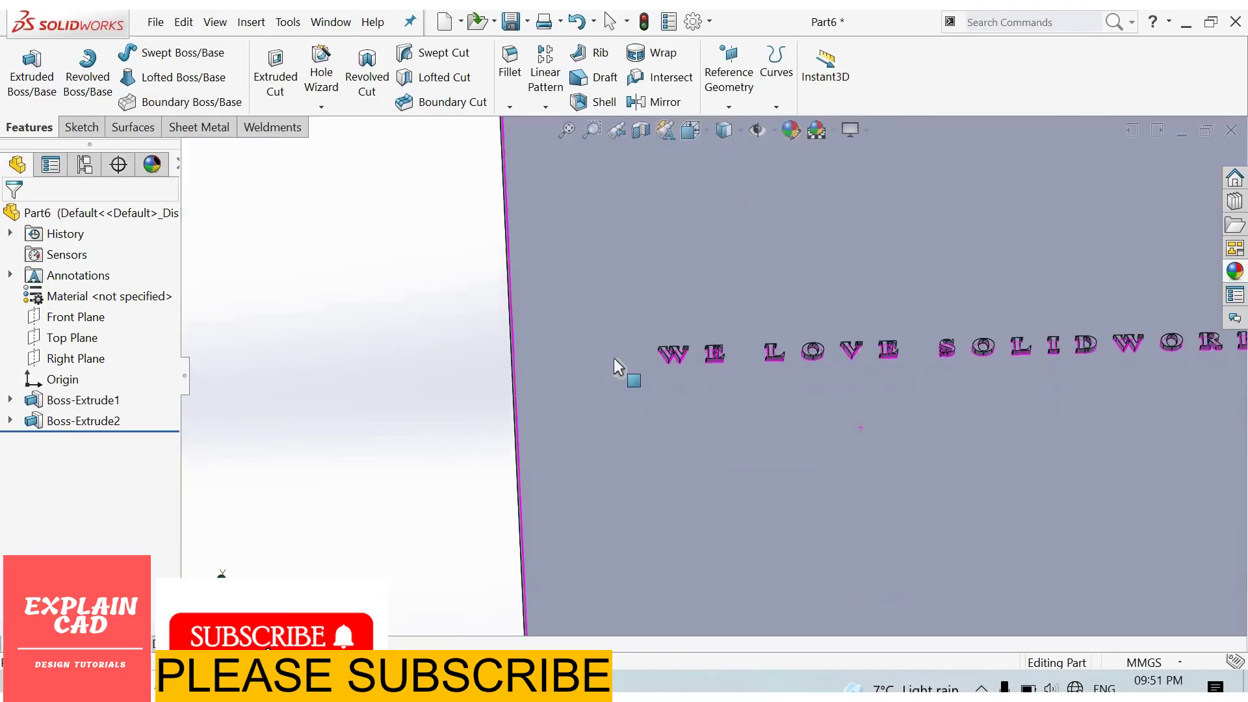
pyautogui.scroll(-5, 709, 364)
pyautogui.press('f')
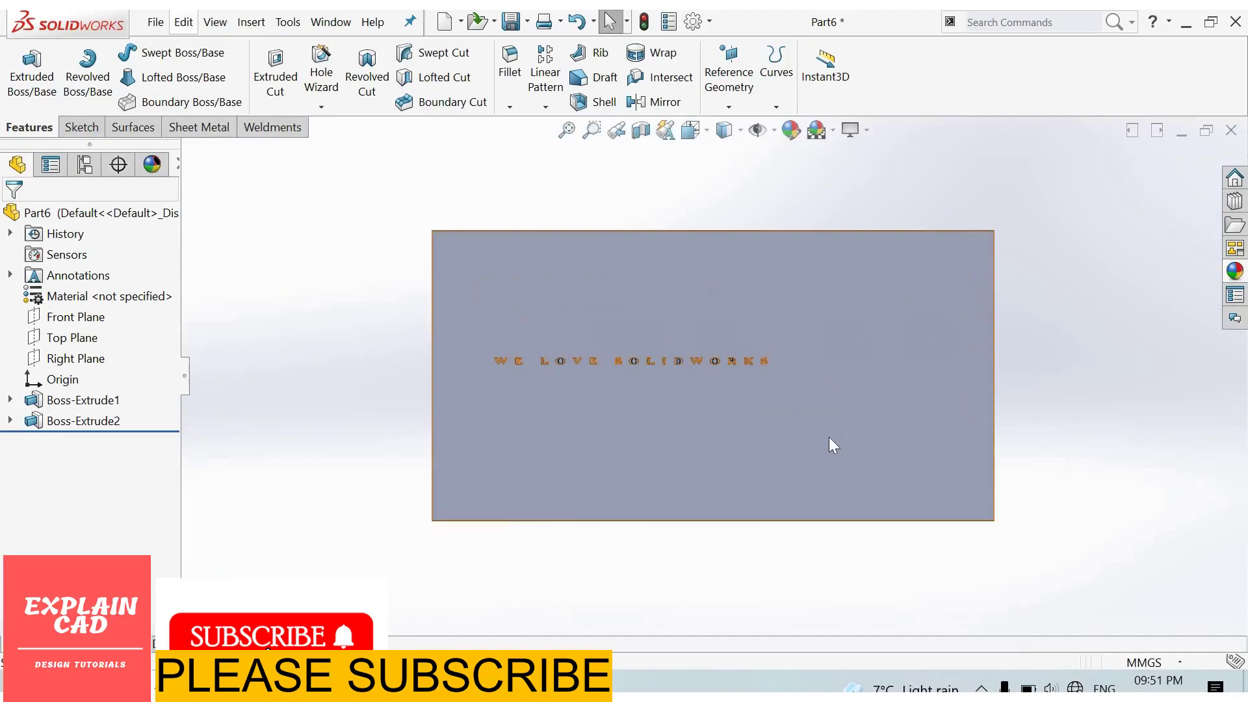
# Start a sketch on the plate's face and draw a wavy four-point spline about 149 mm long below the raised text.
pyautogui.click(829, 437)
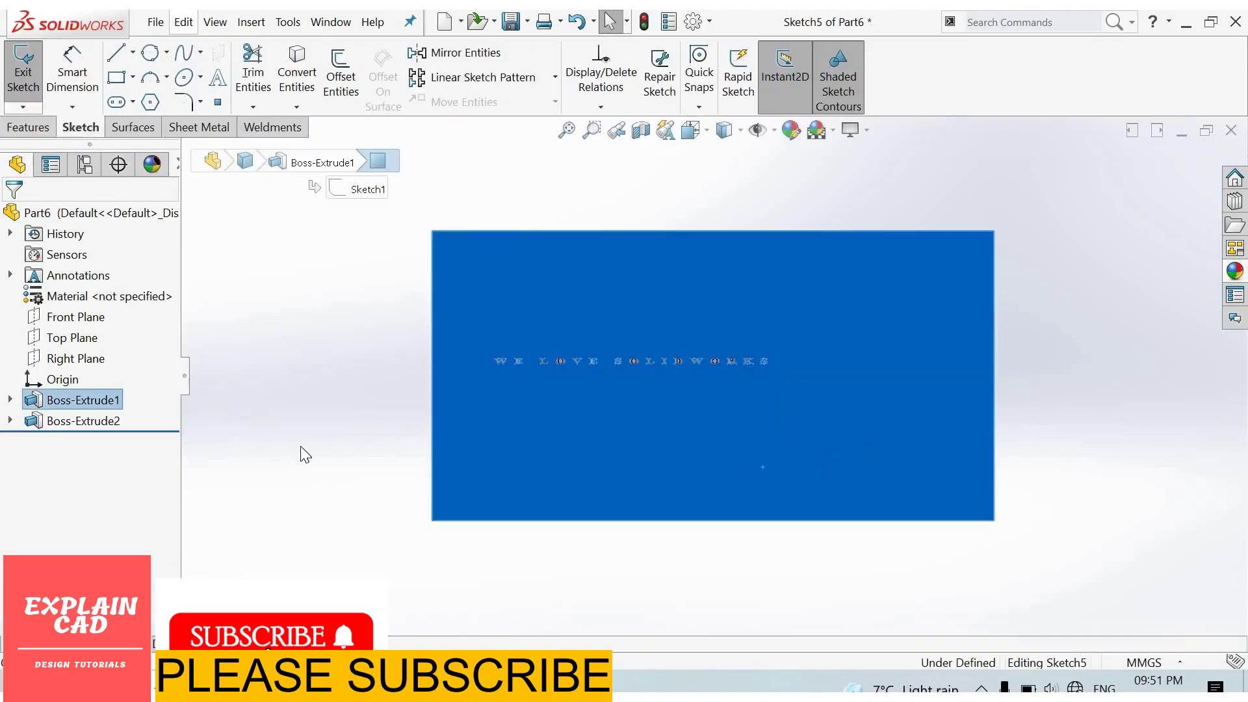
pyautogui.click(184, 54)
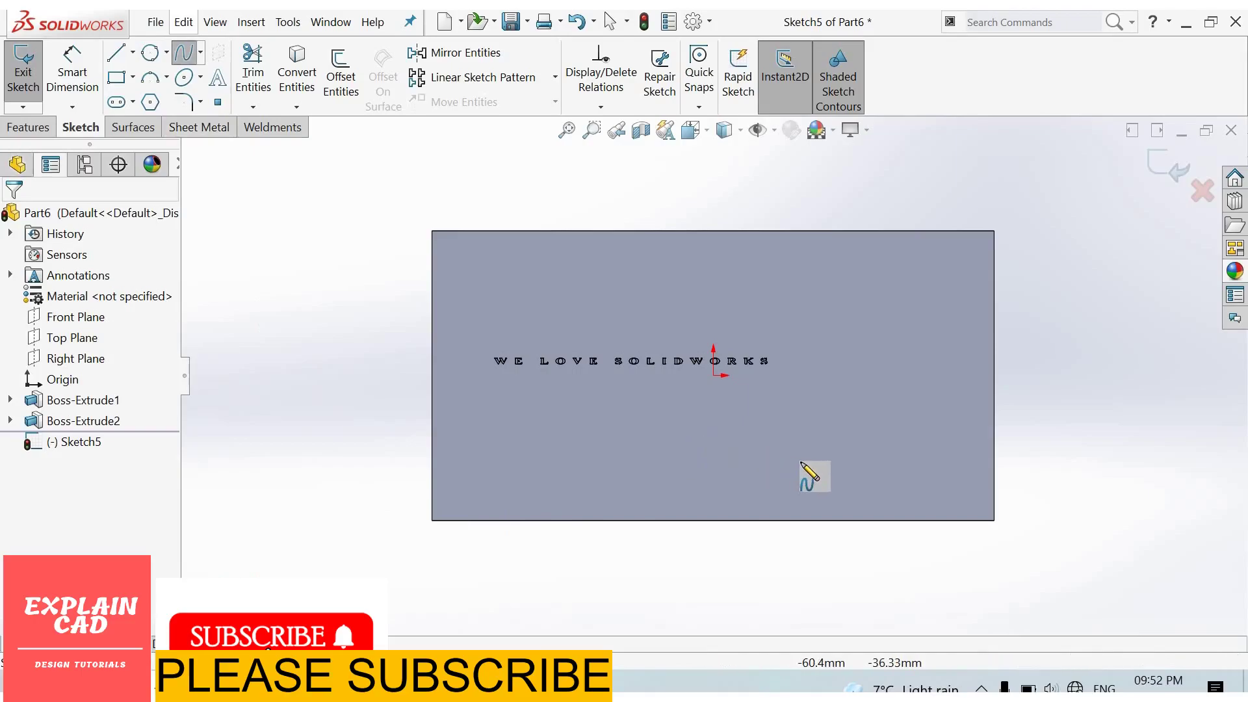
pyautogui.click(537, 481)
pyautogui.click(709, 435)
pyautogui.click(802, 462)
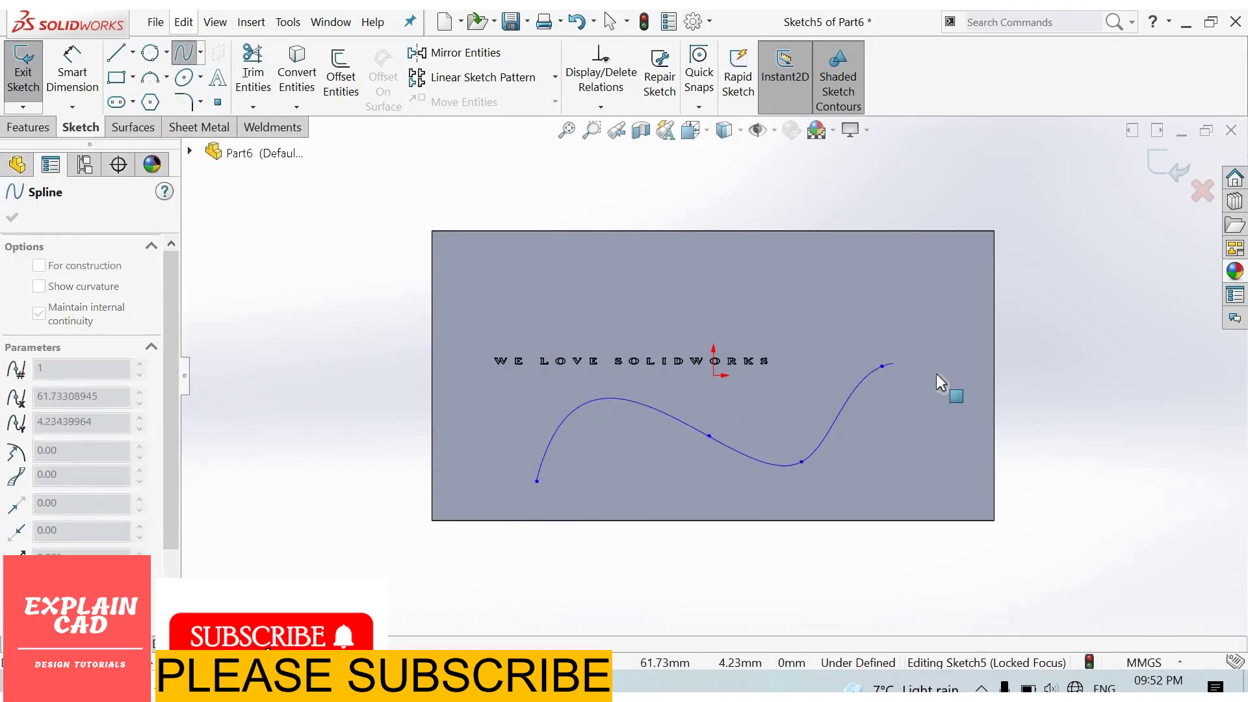
pyautogui.rightClick(923, 371)
pyautogui.click(931, 377)
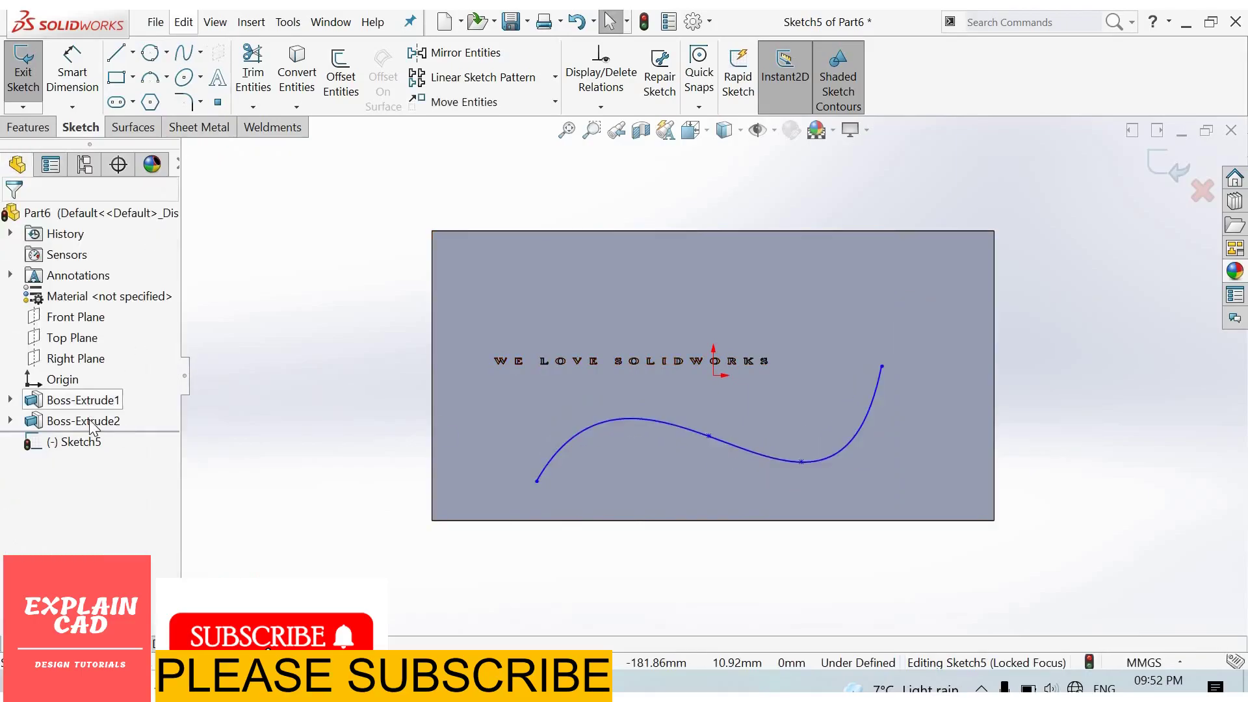
# Add the sketch text PLEASE SUBSCRIBE EXPLAINCAD along the spline with a font height of 8 points.
pyautogui.click(218, 77)
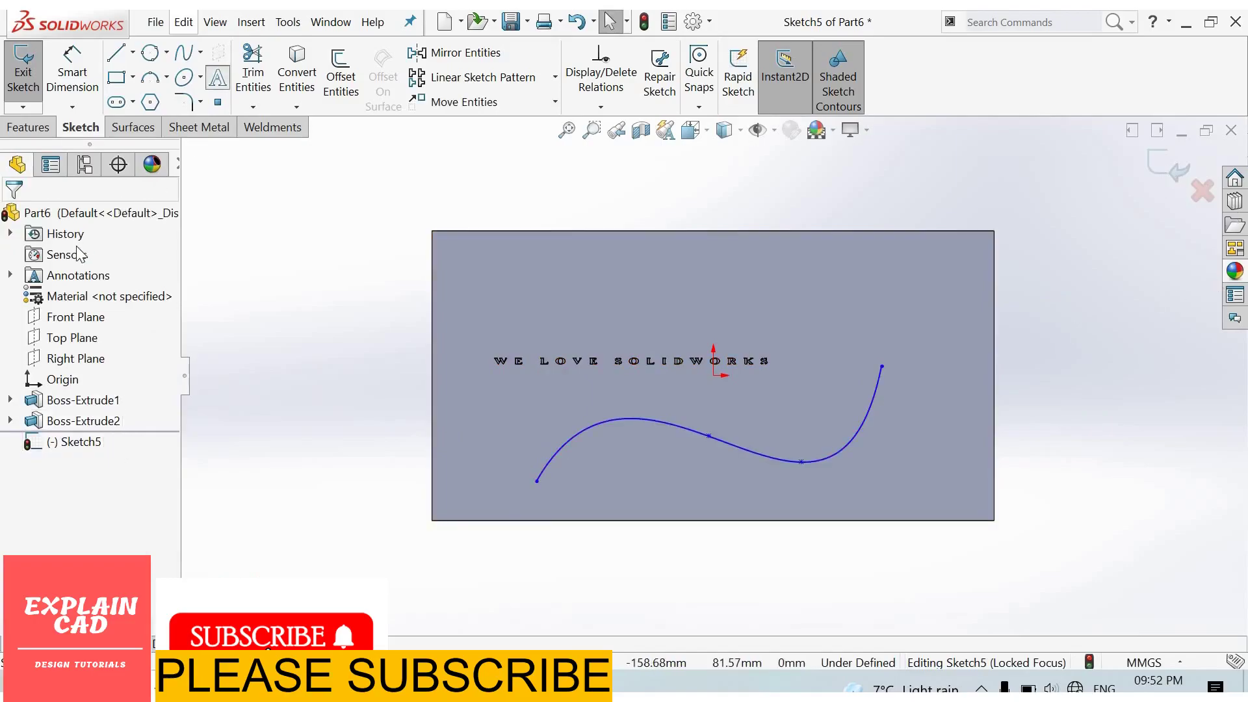
pyautogui.click(621, 419)
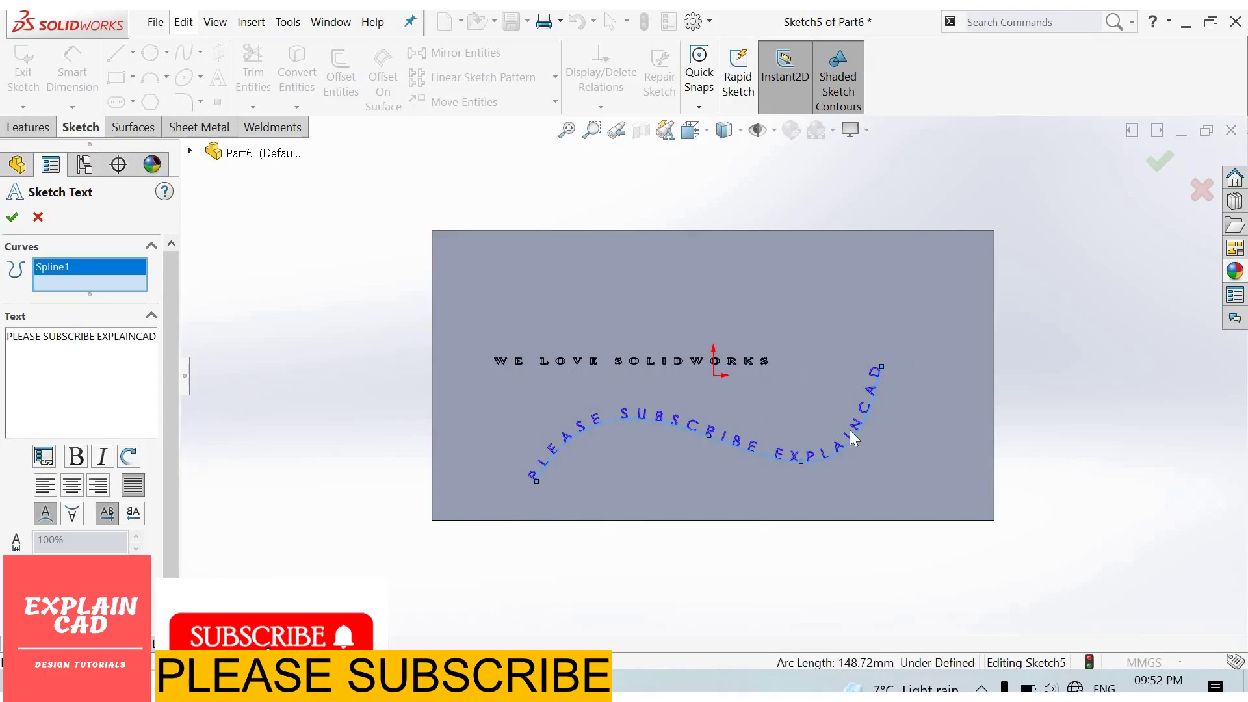
pyautogui.scroll(-3, 851, 434)
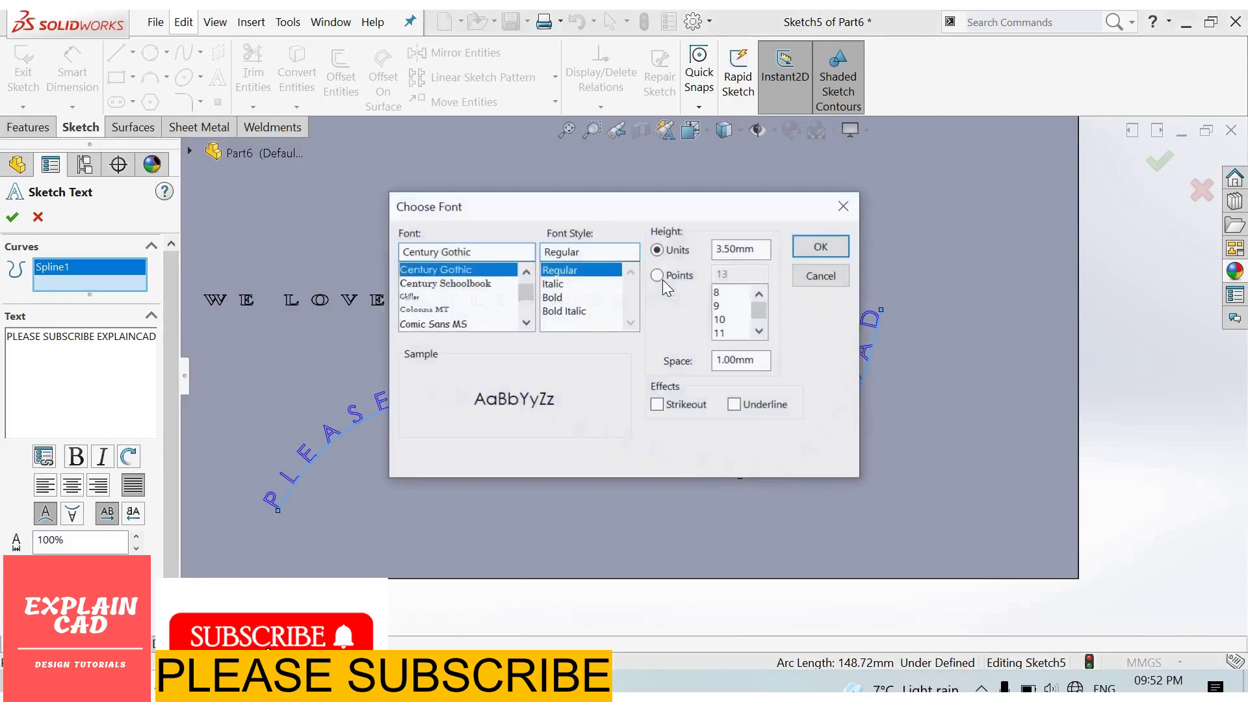
pyautogui.click(742, 324)
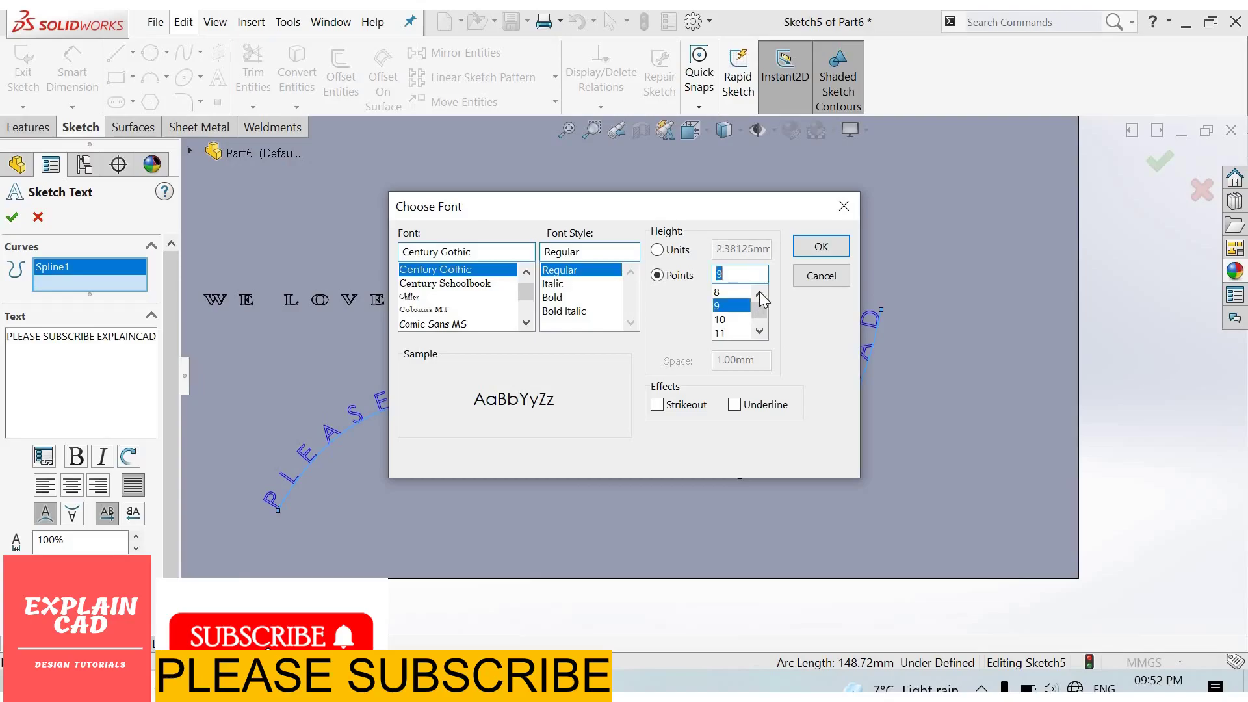
pyautogui.click(746, 292)
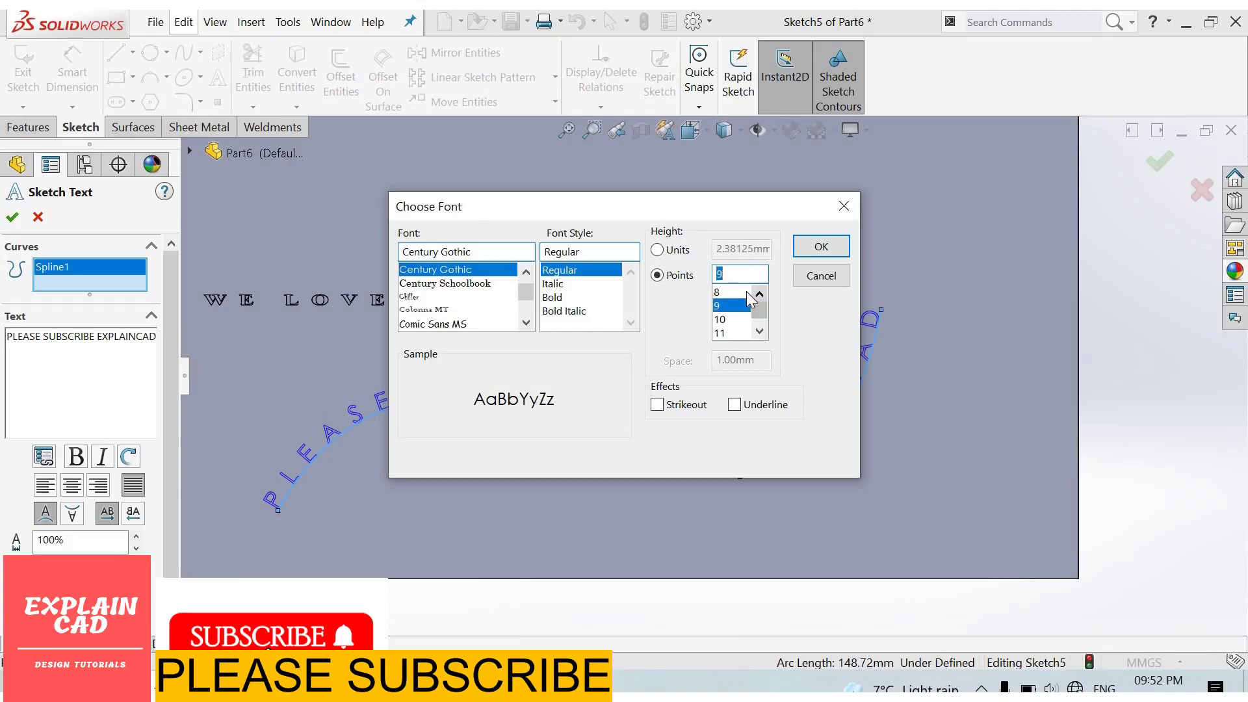
pyautogui.click(822, 248)
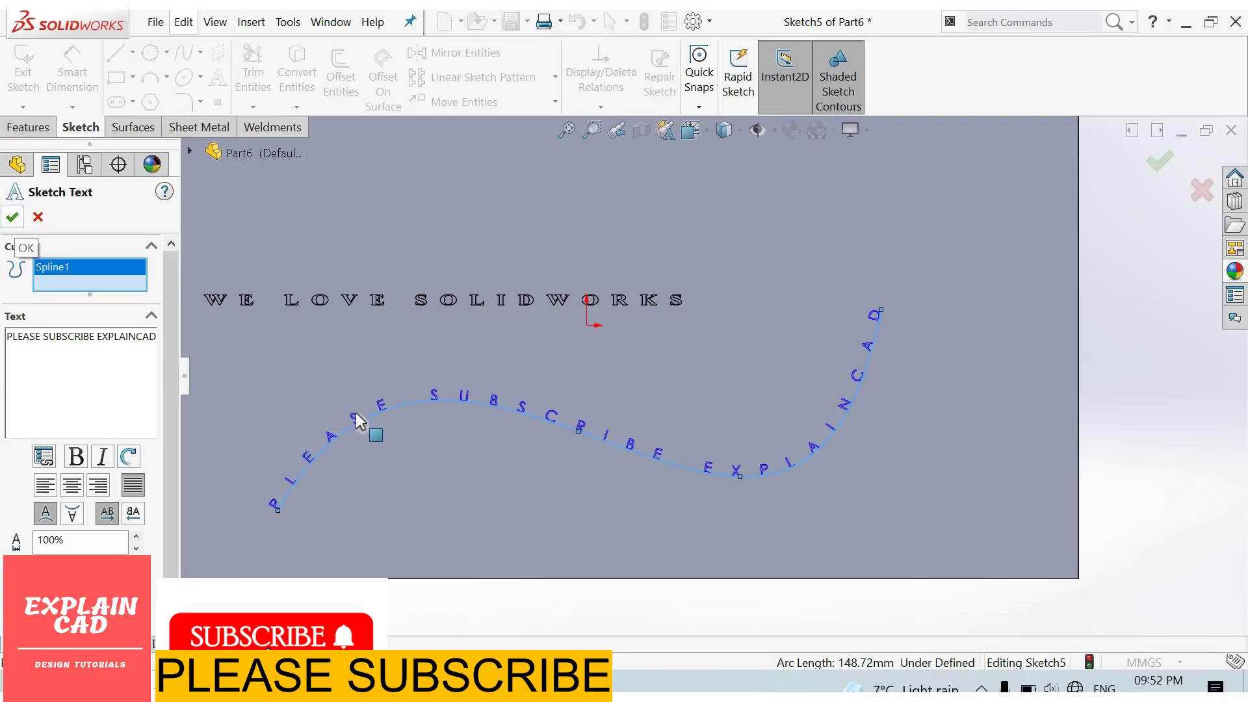
# Convert the spline under the text to construction geometry and clear the selection.
pyautogui.click(405, 400)
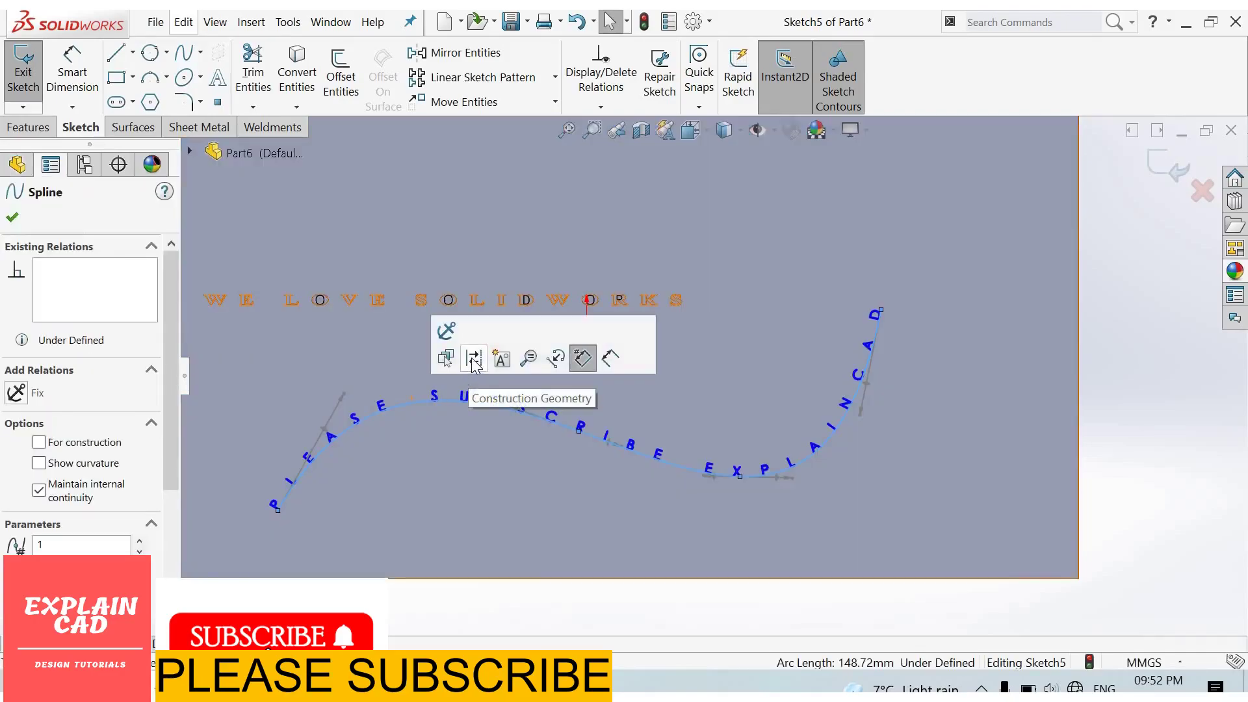
pyautogui.click(323, 454)
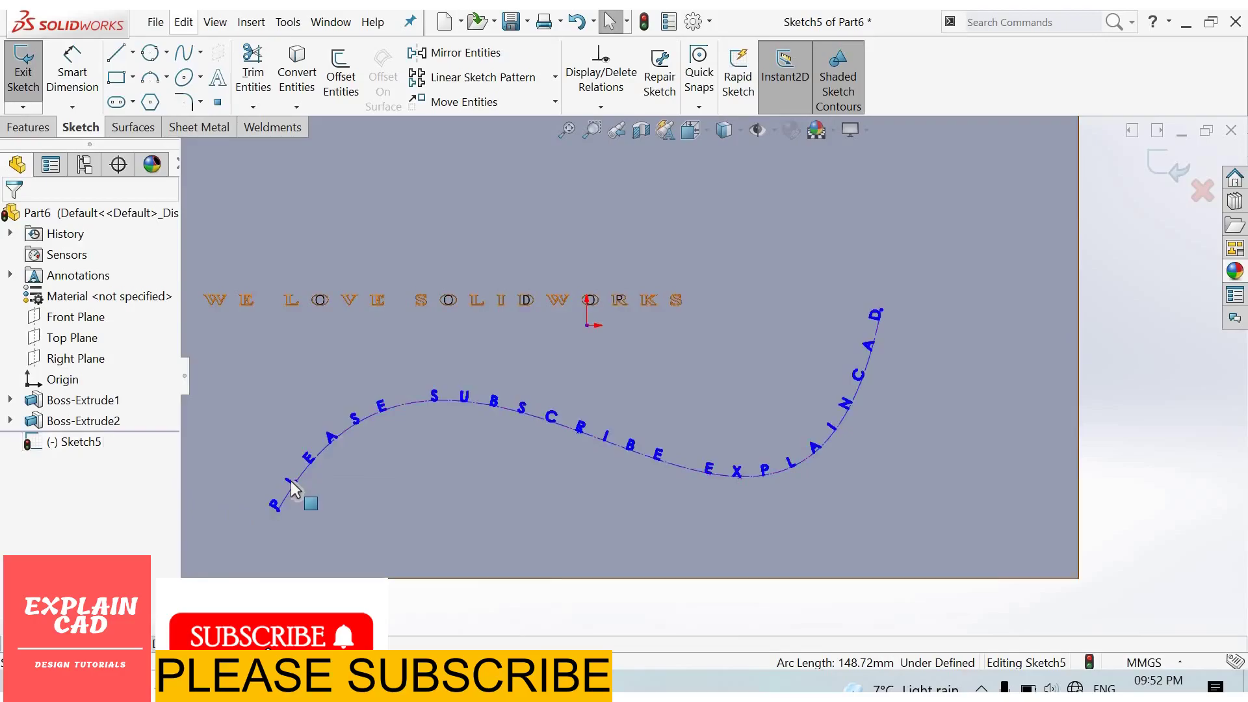
pyautogui.click(680, 519)
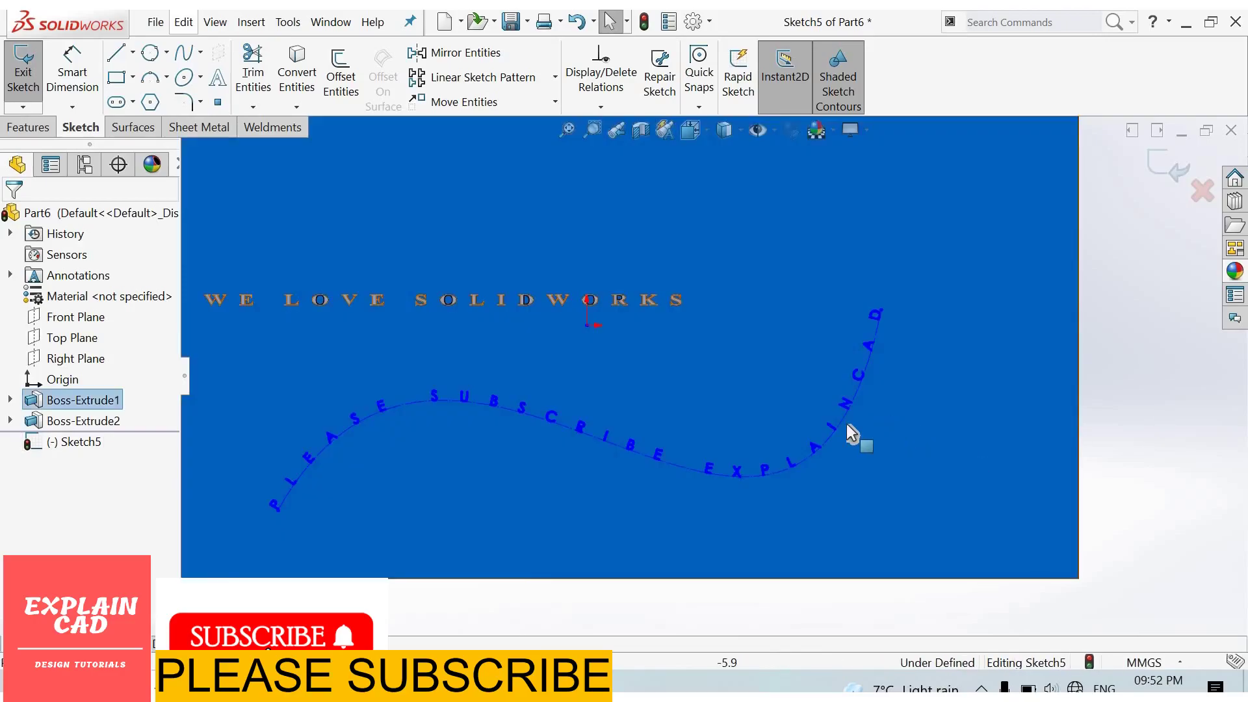
pyautogui.press('Escape')
# Edit the sketch text PLEASE SUBSCRIBE EXPLAINCAD along the spline and set its font height to 20 points.
pyautogui.scroll(-5, 552, 549)
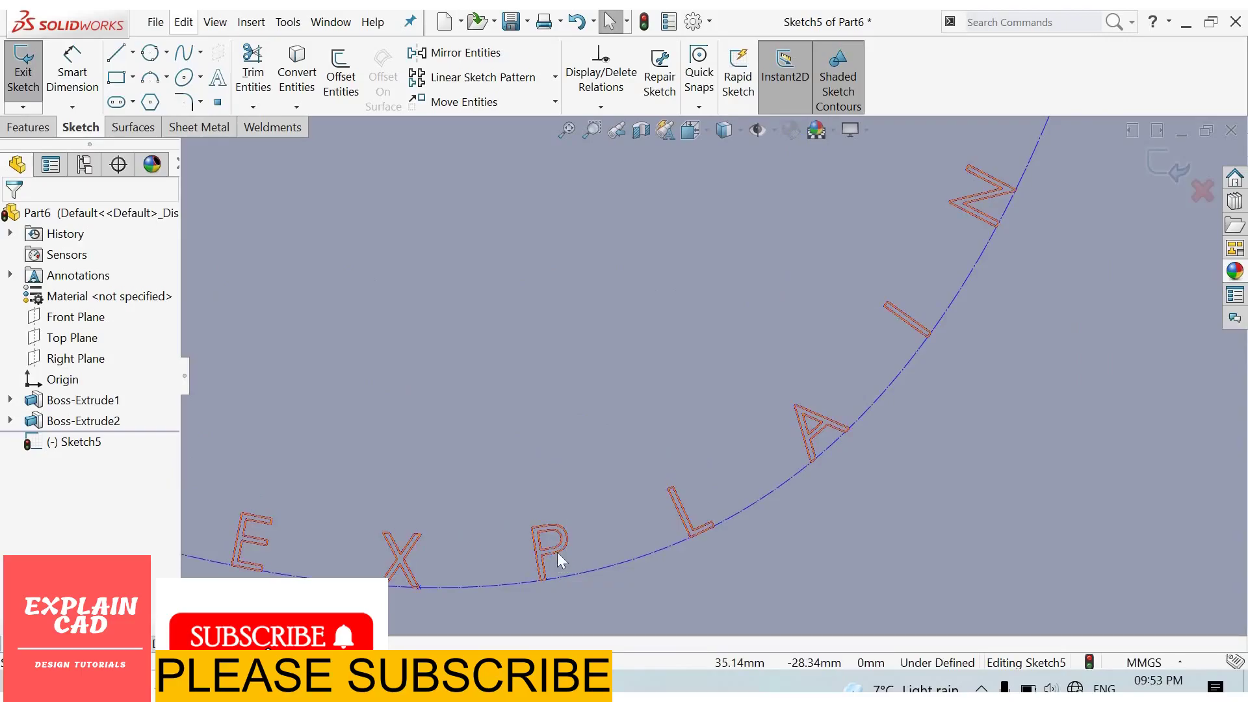
pyautogui.click(557, 553)
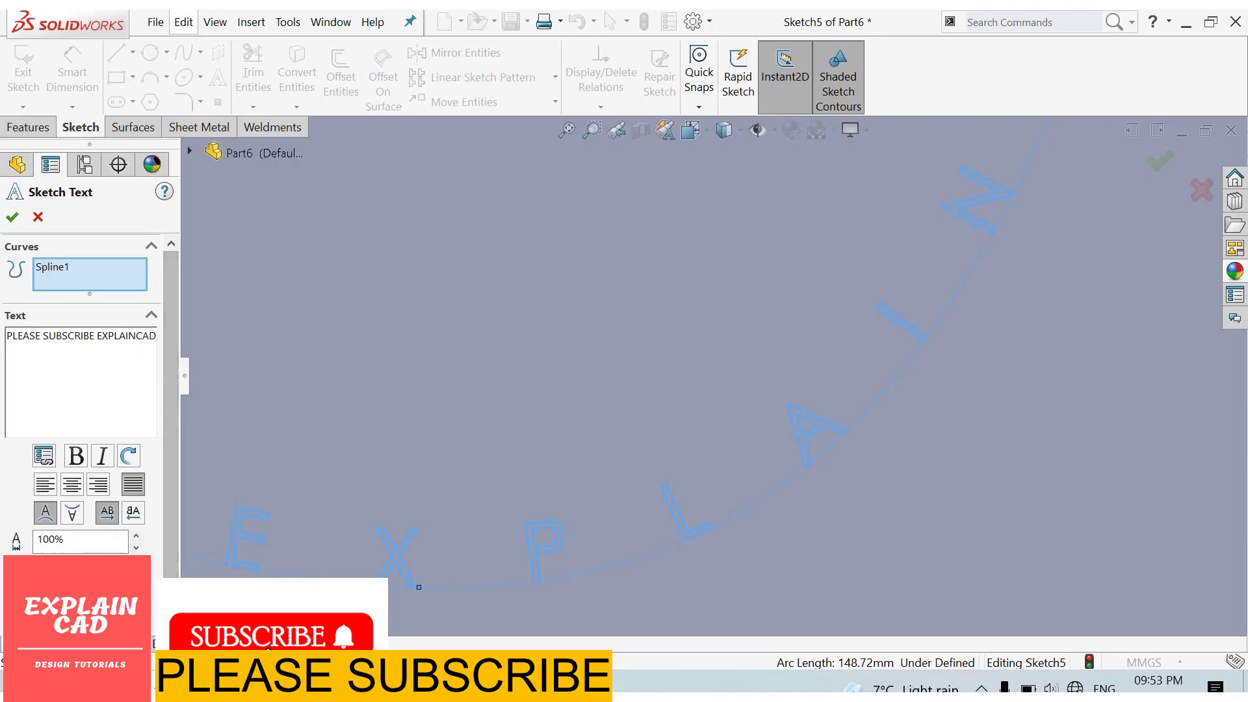
pyautogui.hotkey('ctrl', 'a')
pyautogui.press('Tab')
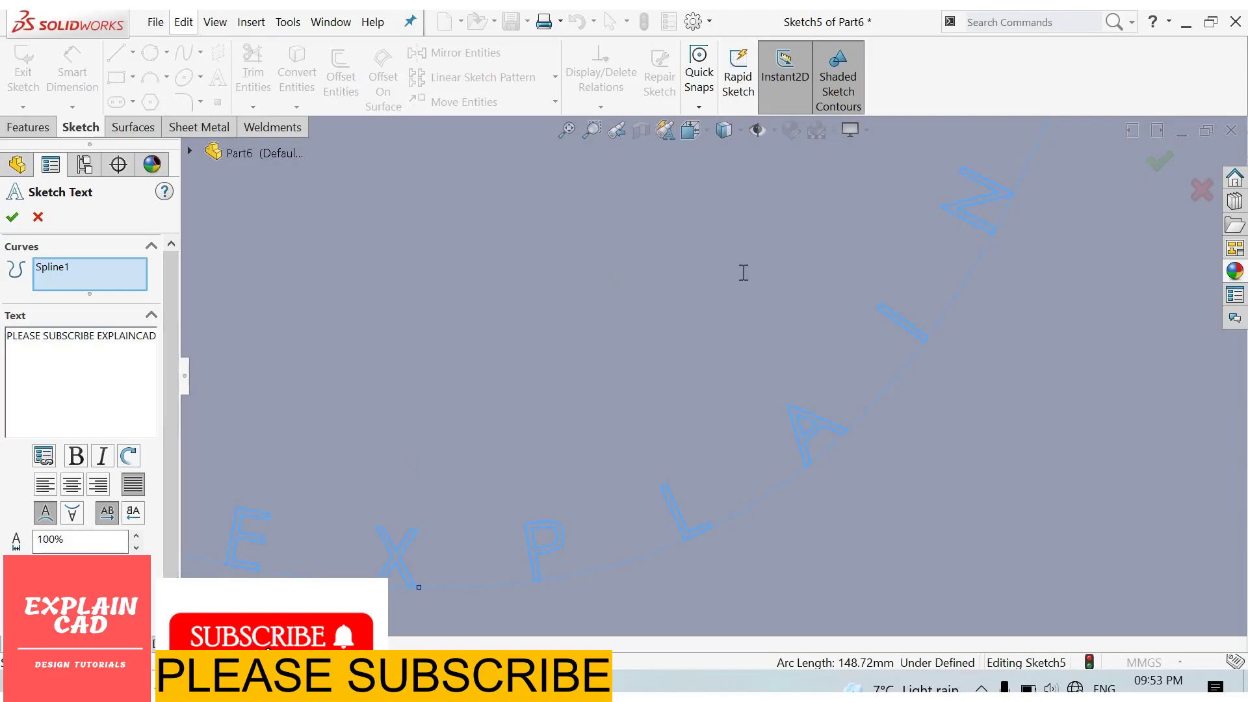
pyautogui.press('space')
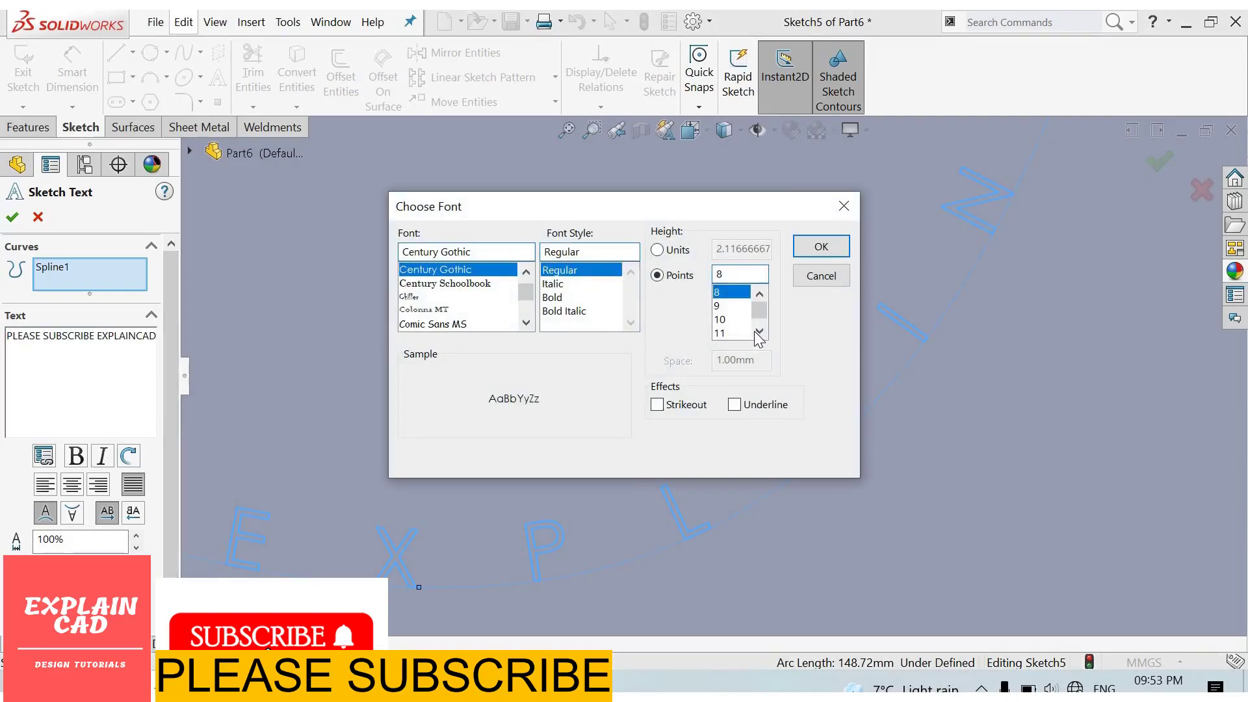
pyautogui.click(740, 334)
pyautogui.scroll(-2, 741, 336)
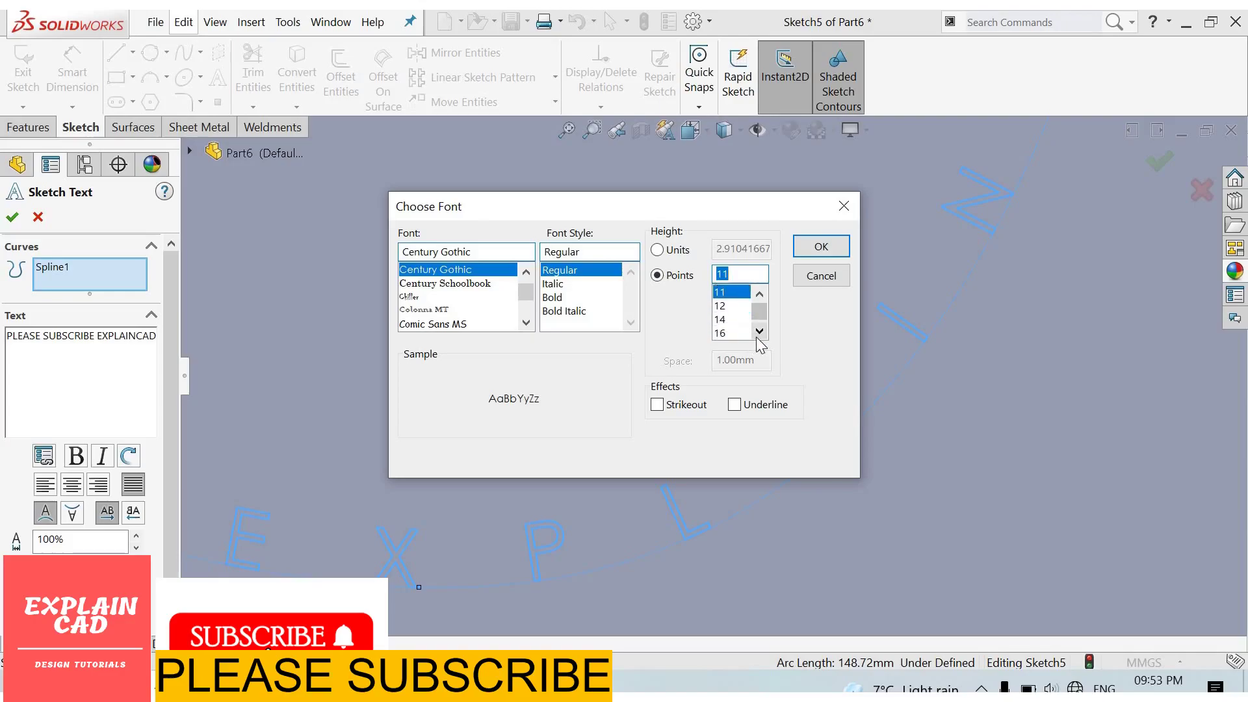
pyautogui.click(721, 335)
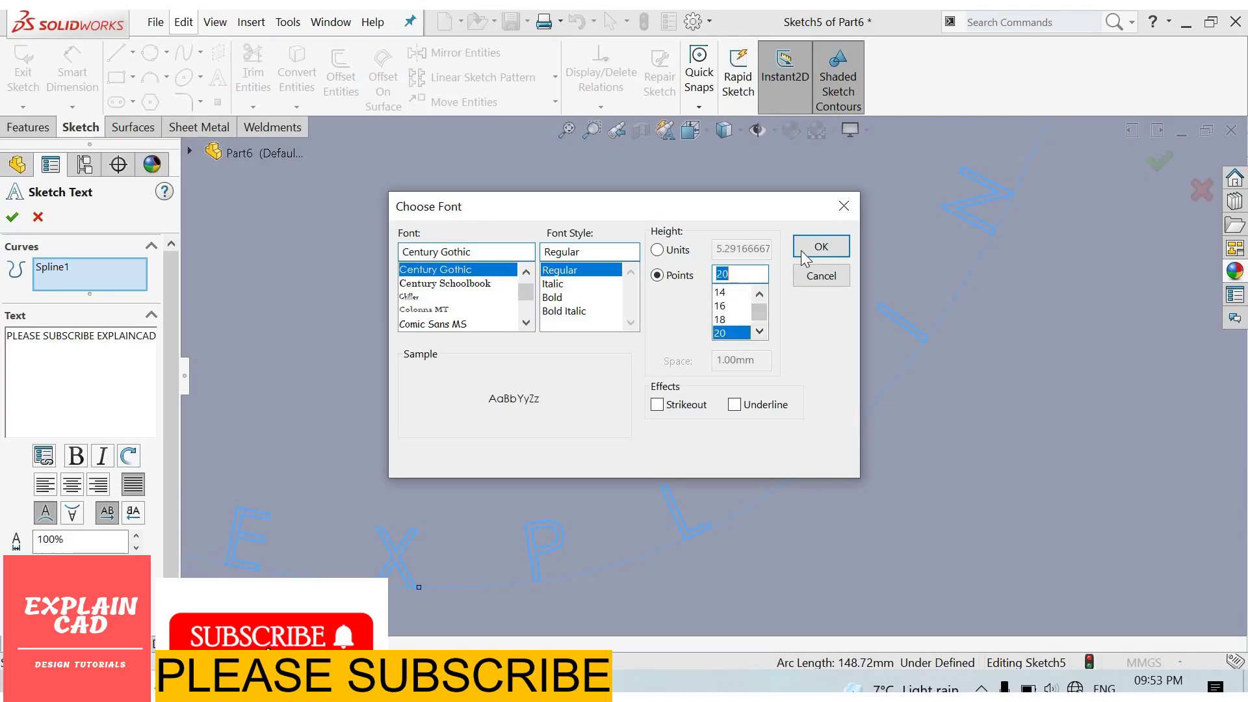
pyautogui.click(821, 246)
pyautogui.scroll(6, 657, 503)
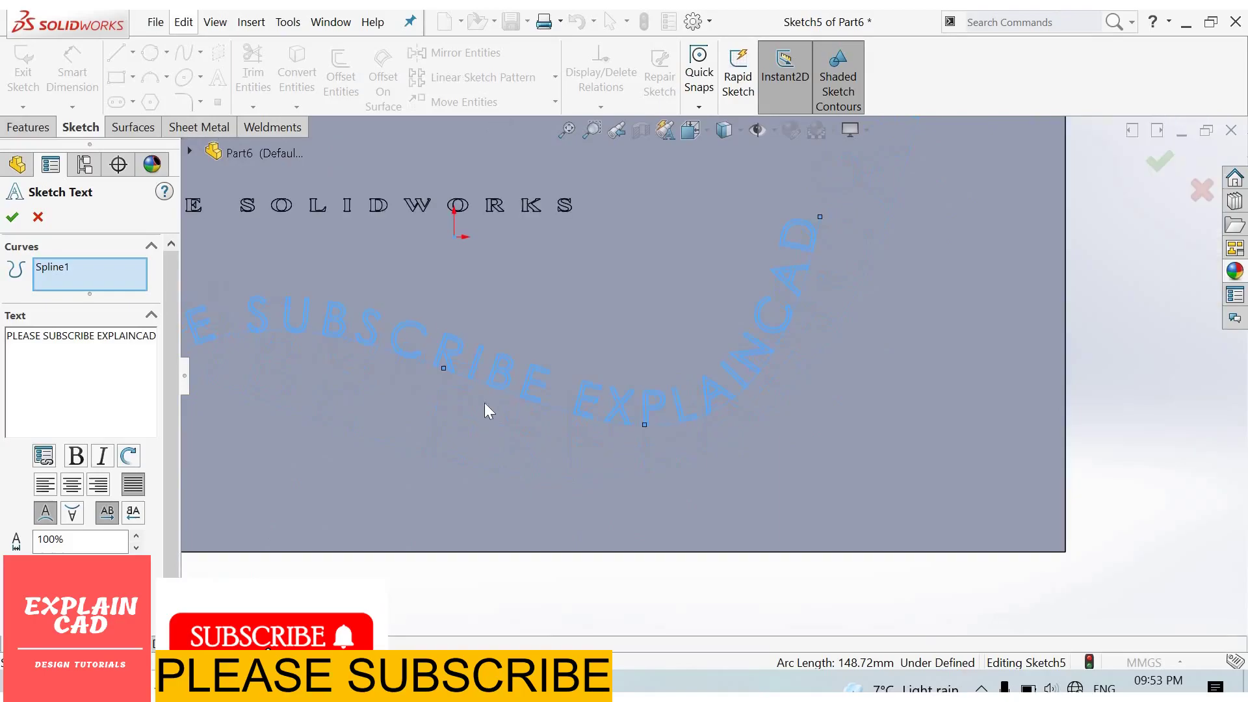
pyautogui.click(12, 218)
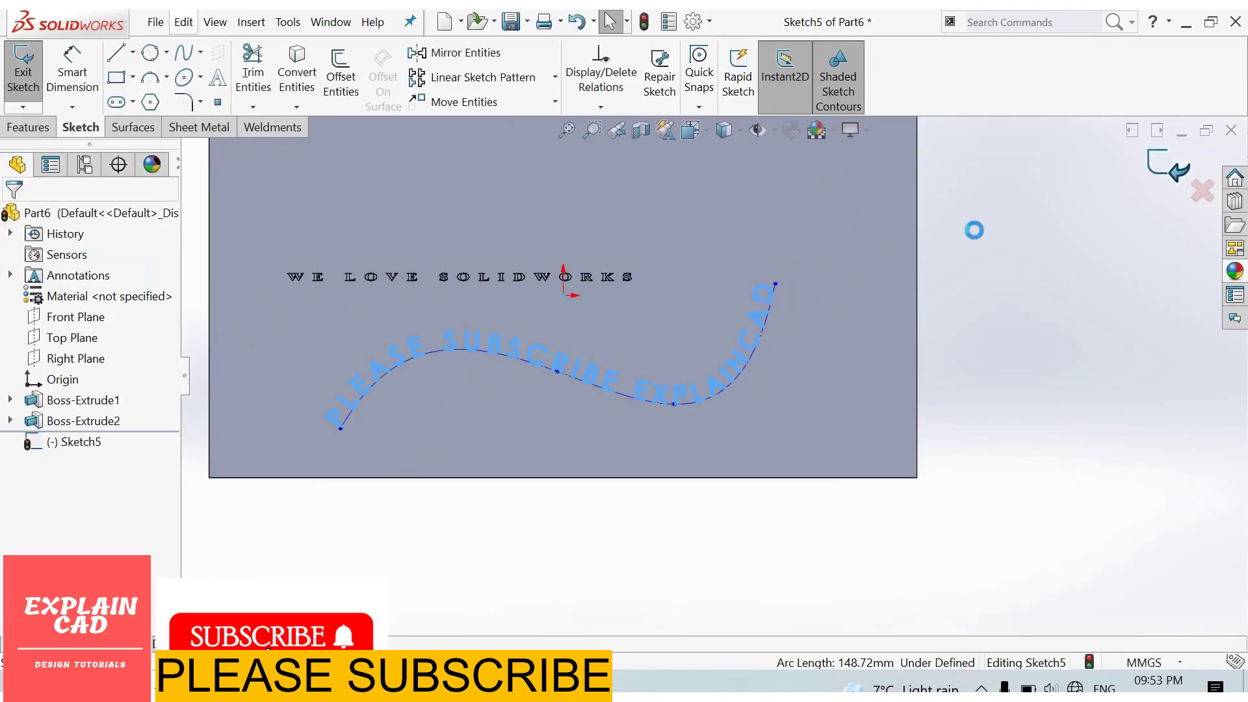
# Finish the text sketch and cut-extrude its letters Through All the plate, keeping all bodies.
pyautogui.click(23, 70)
pyautogui.click(276, 75)
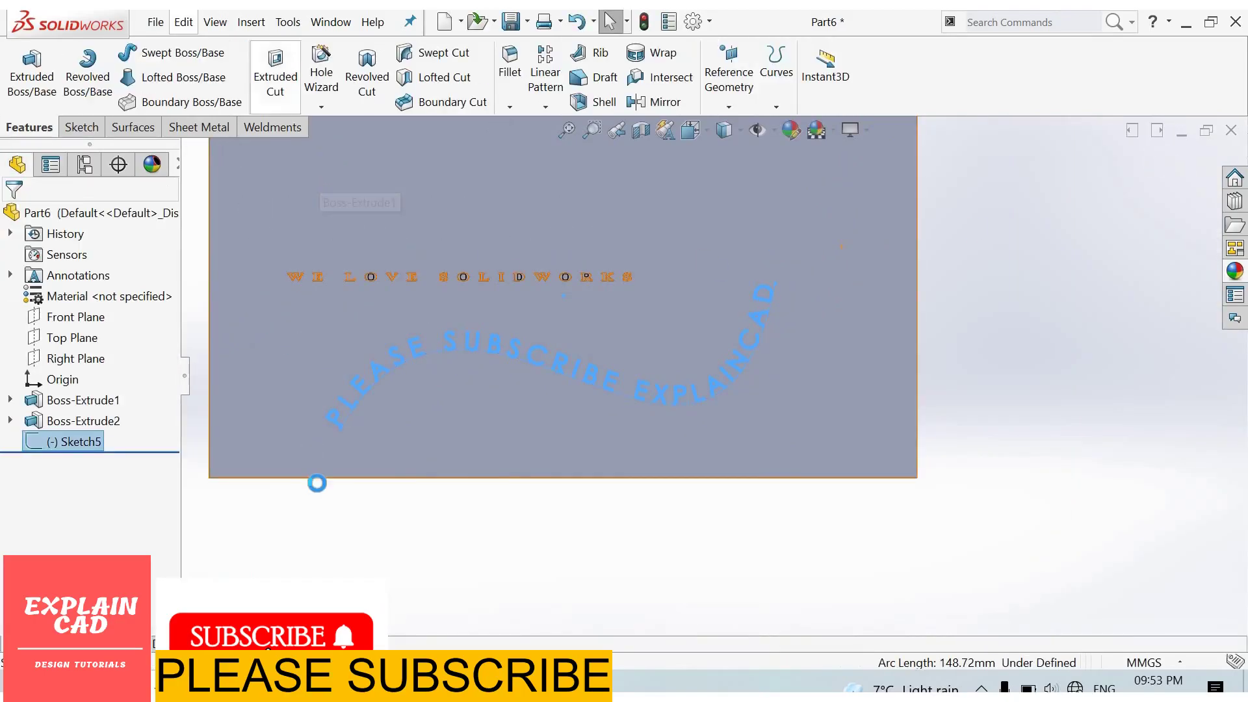
pyautogui.click(120, 318)
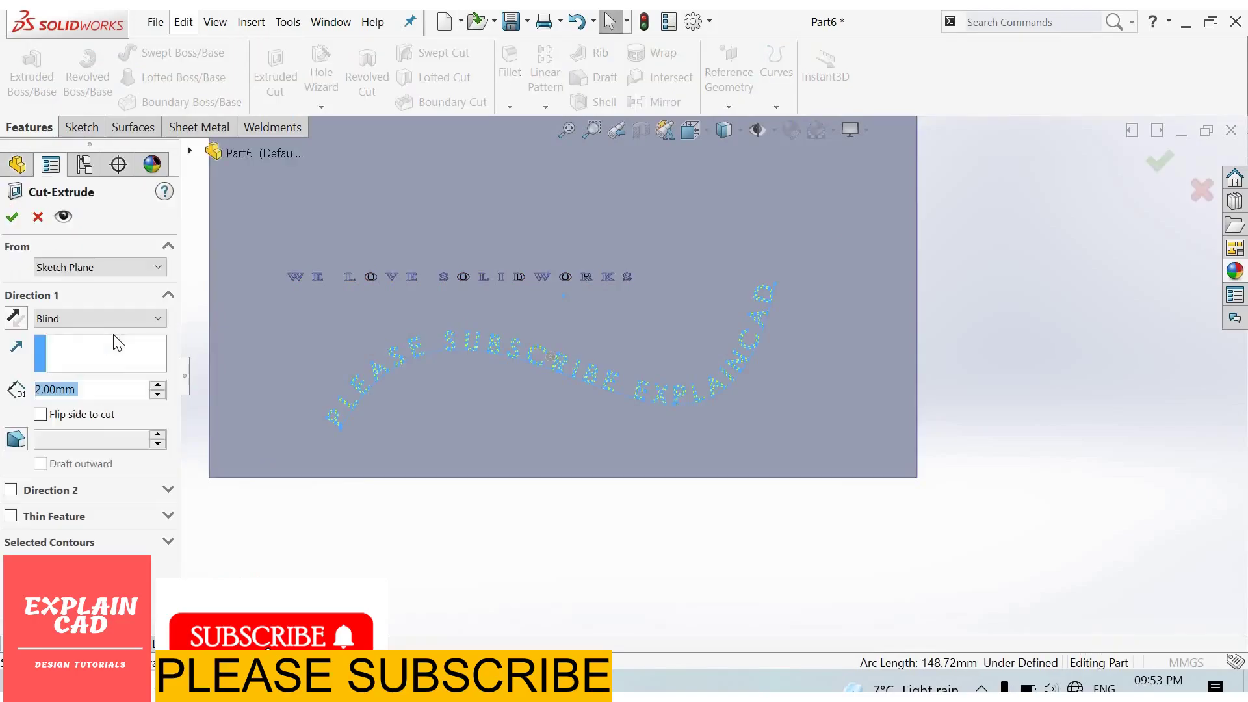
pyautogui.click(119, 349)
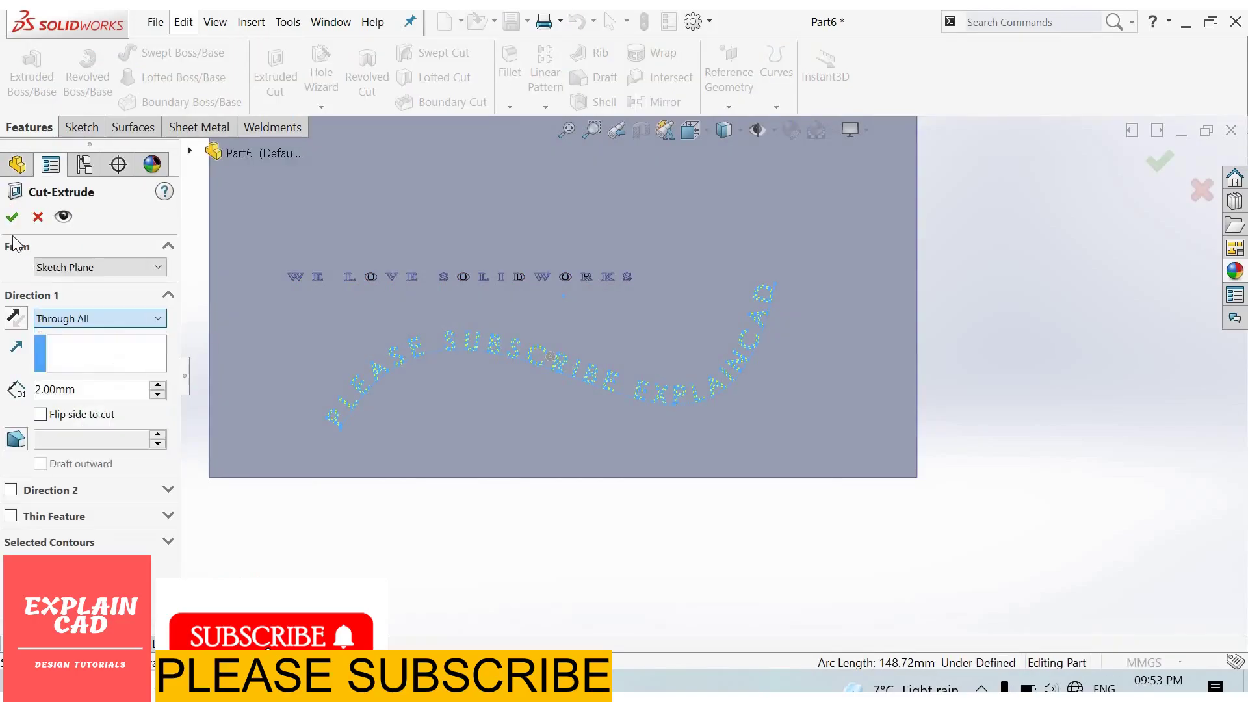
pyautogui.click(12, 218)
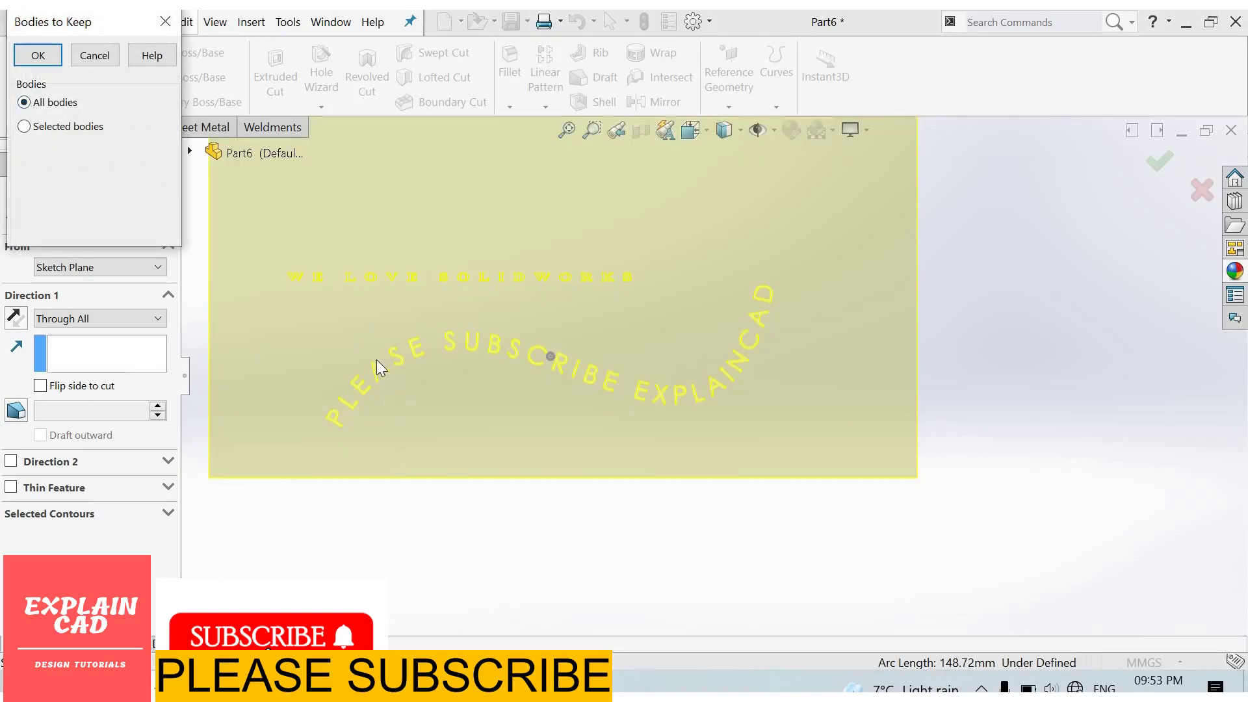
pyautogui.click(39, 56)
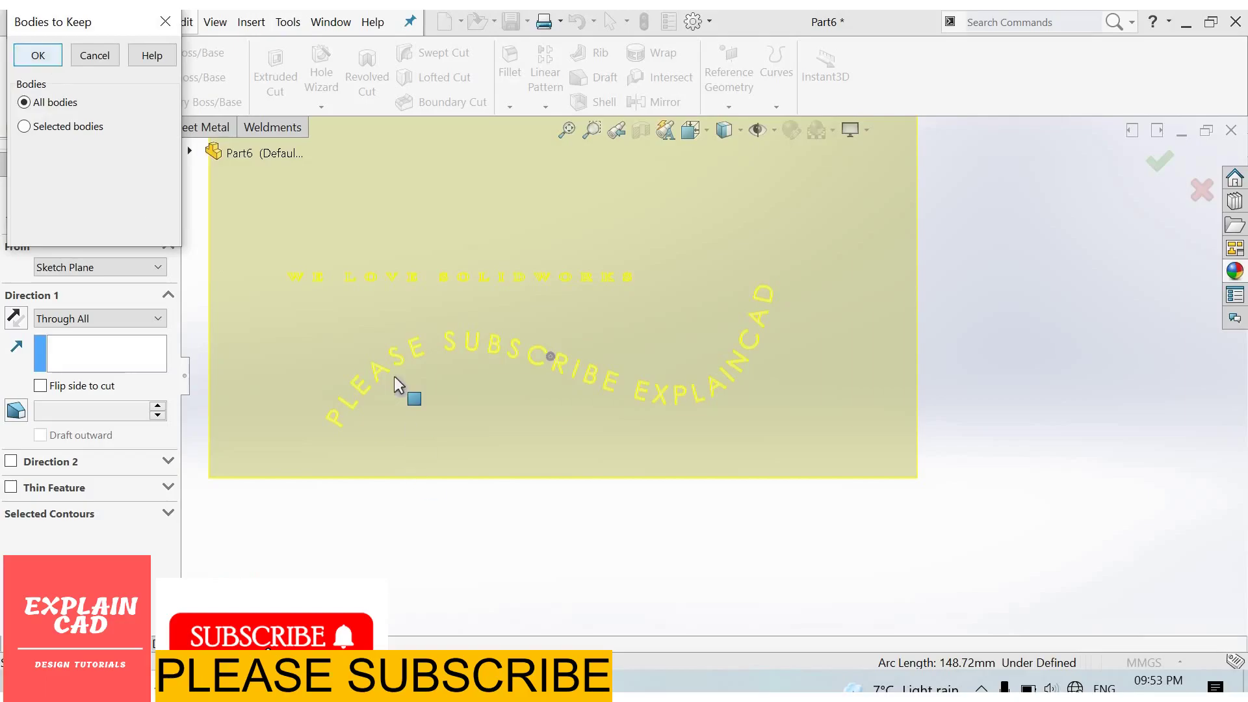
# Apply a yellow colour appearance to the plate's base extrusion, Boss-Extrude1.
pyautogui.scroll(-8, 601, 290)
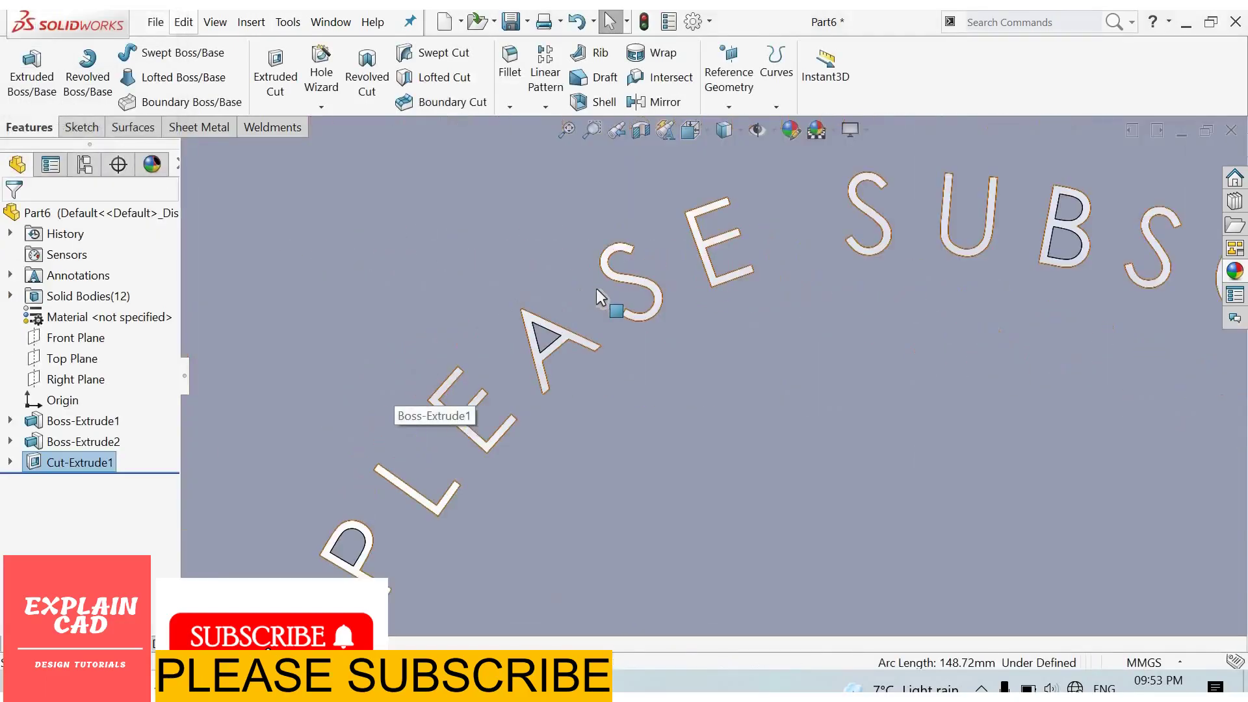
pyautogui.click(606, 287)
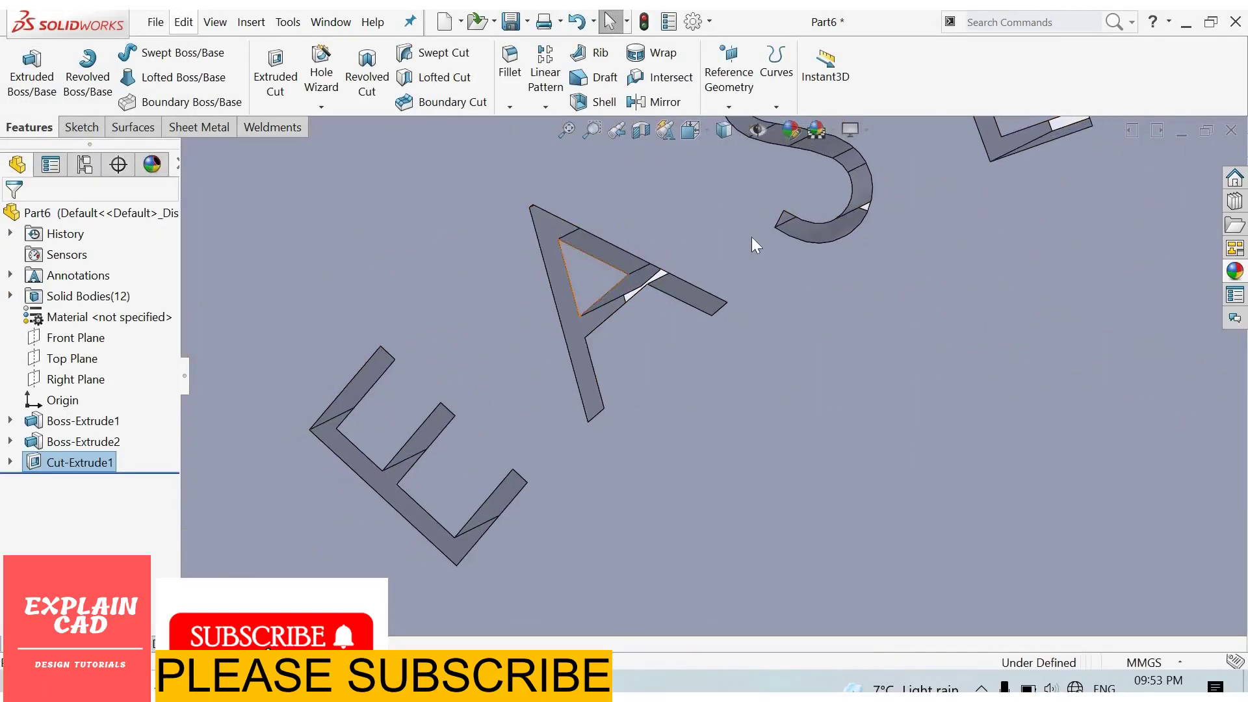
pyautogui.scroll(2, 673, 489)
pyautogui.scroll(10, 673, 489)
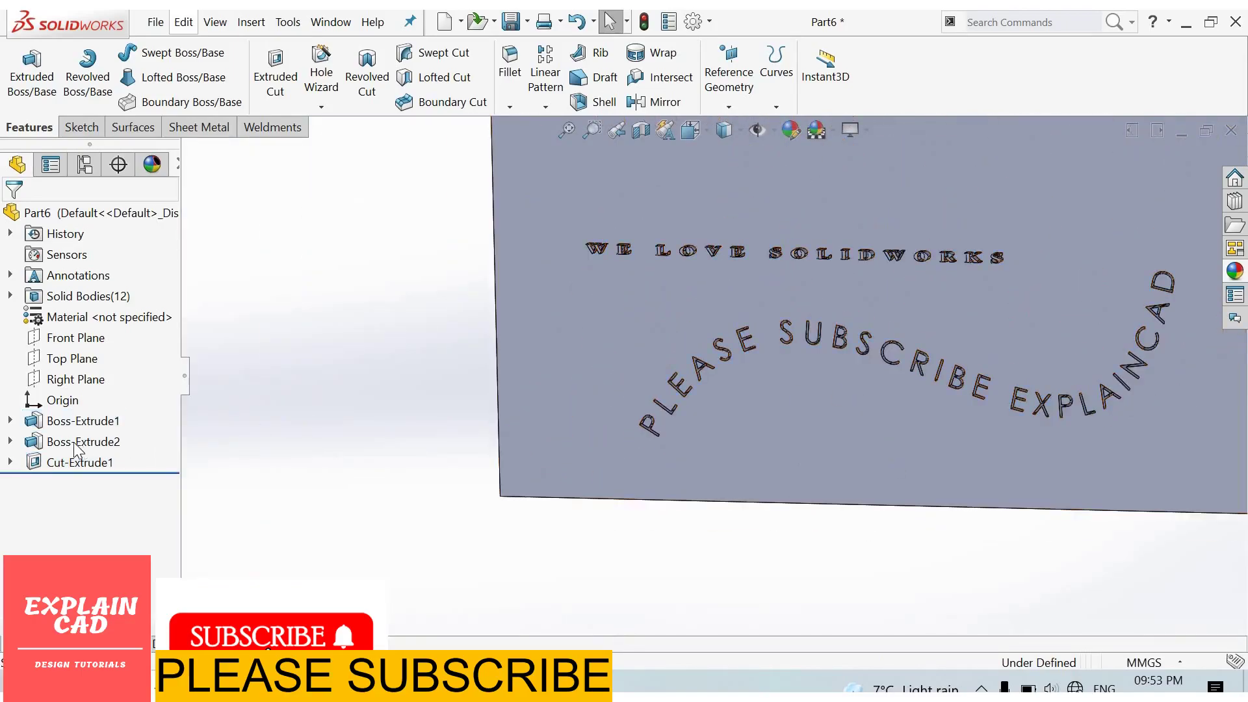
pyautogui.press('f')
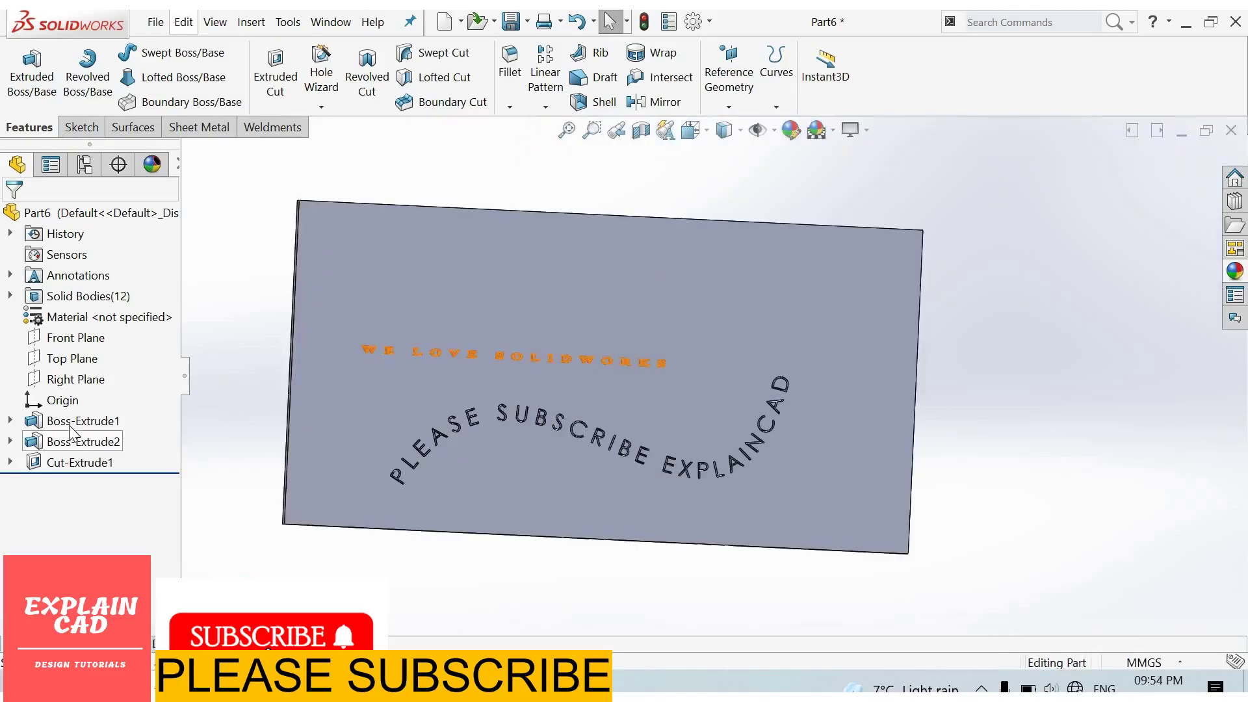
pyautogui.click(77, 422)
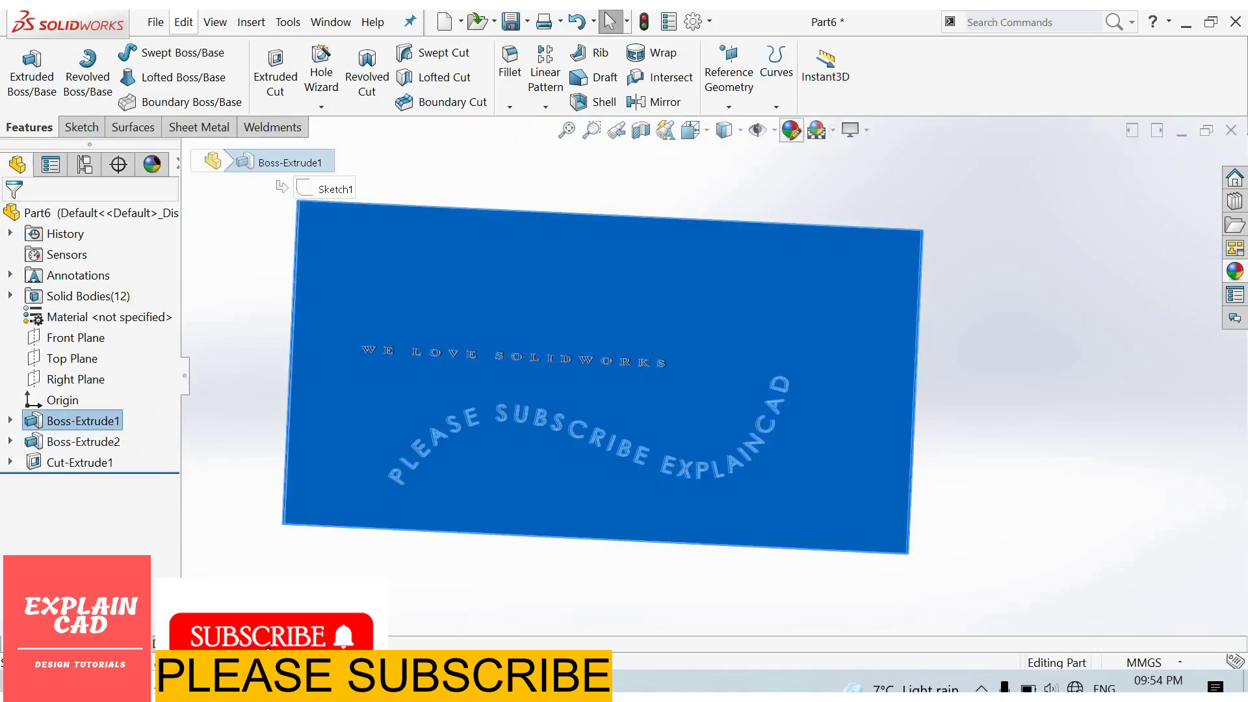
pyautogui.click(790, 130)
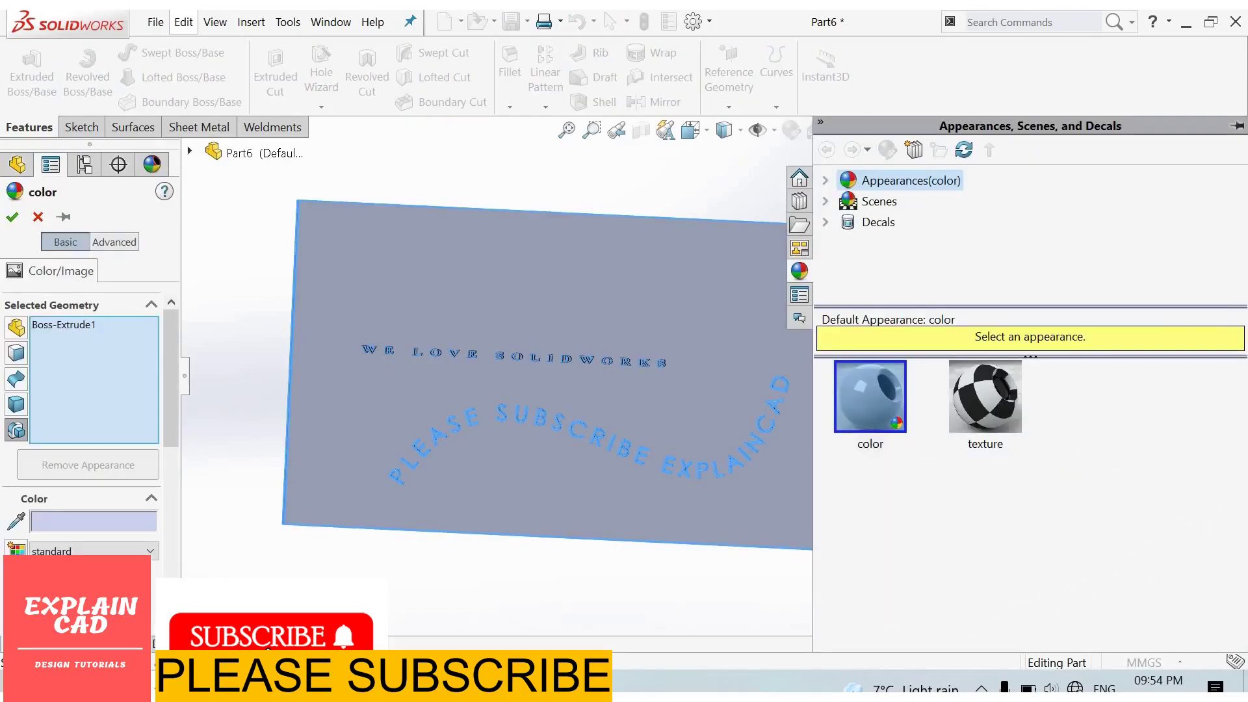
pyautogui.click(52, 589)
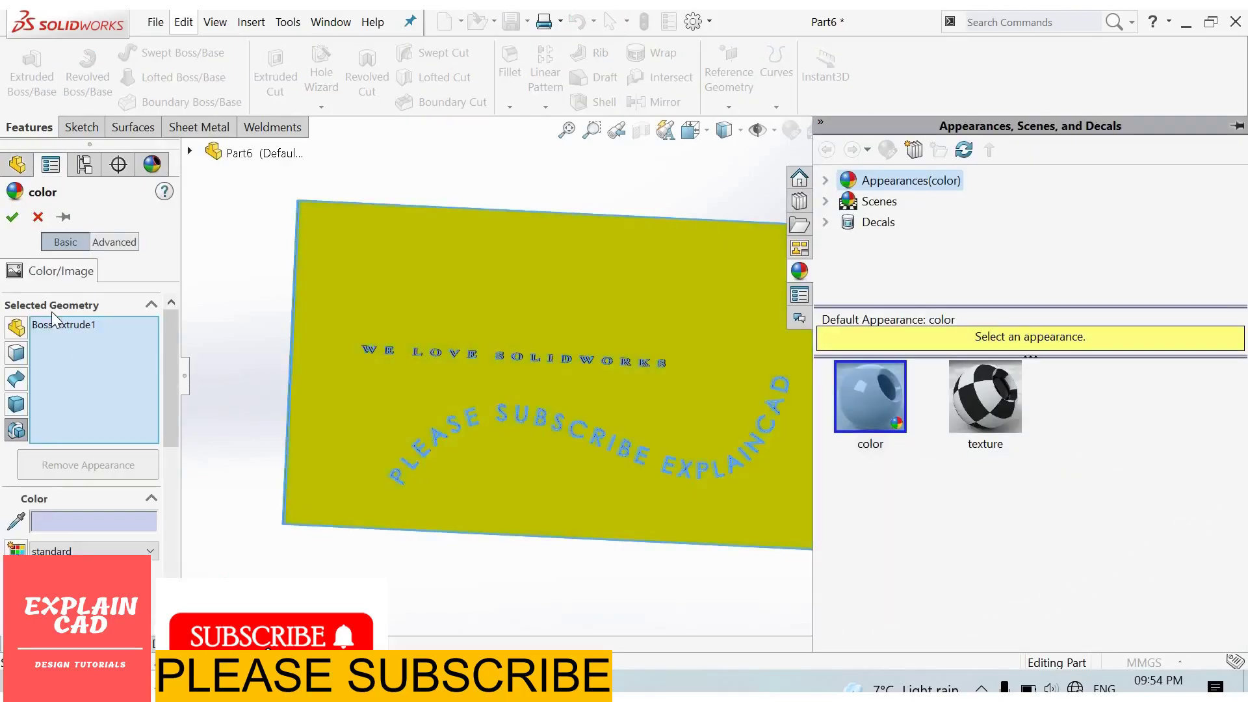
pyautogui.click(12, 216)
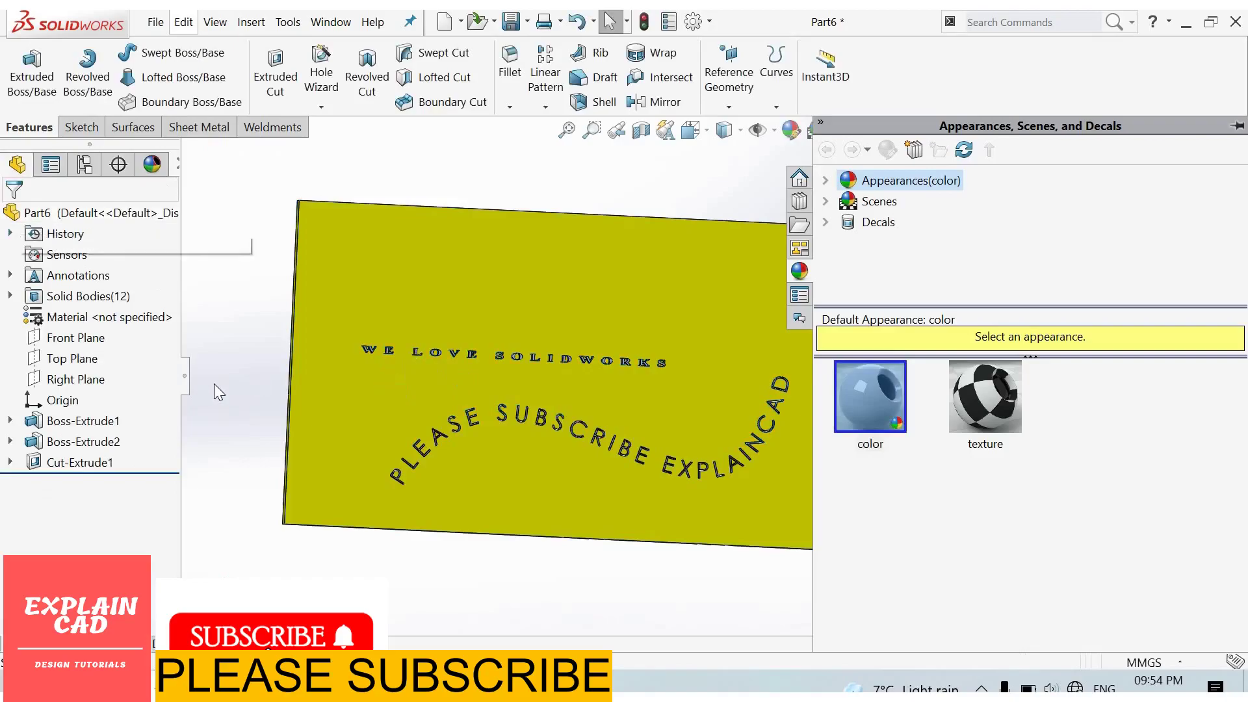
# Apply a red colour appearance to the raised WE LOVE SOLIDWORKS letters, Boss-Extrude2.
pyautogui.click(92, 443)
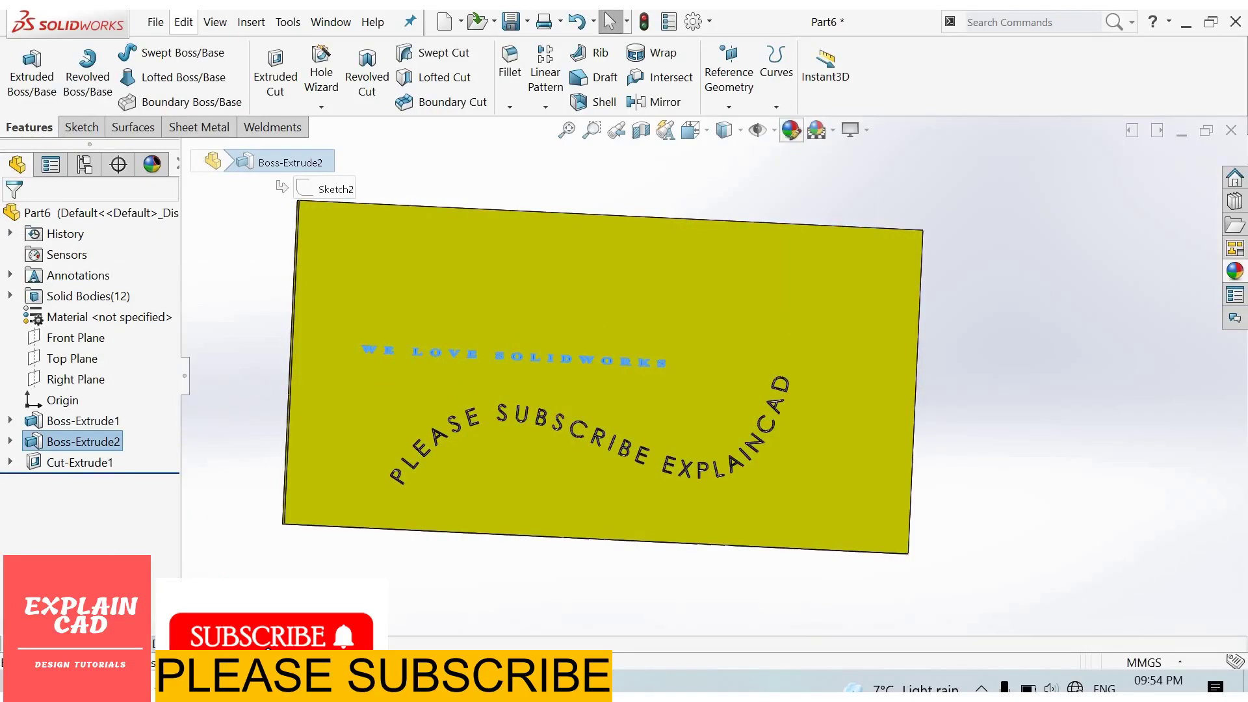
pyautogui.click(791, 129)
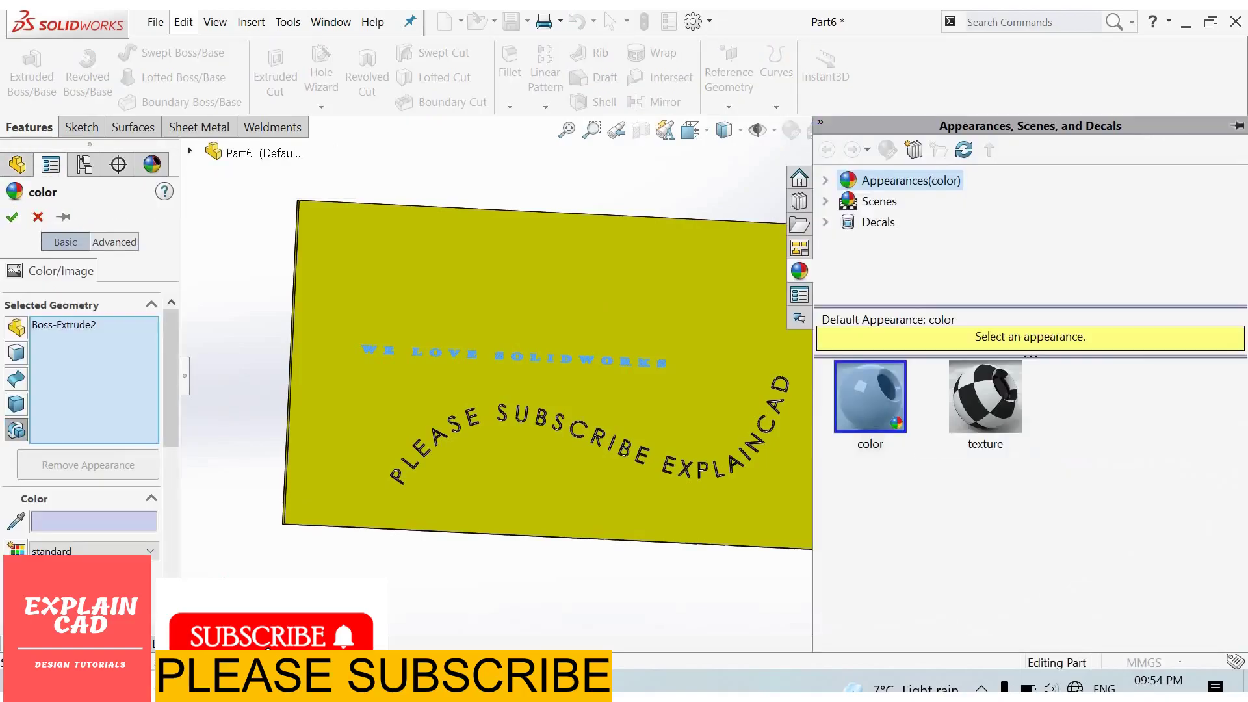
pyautogui.click(11, 216)
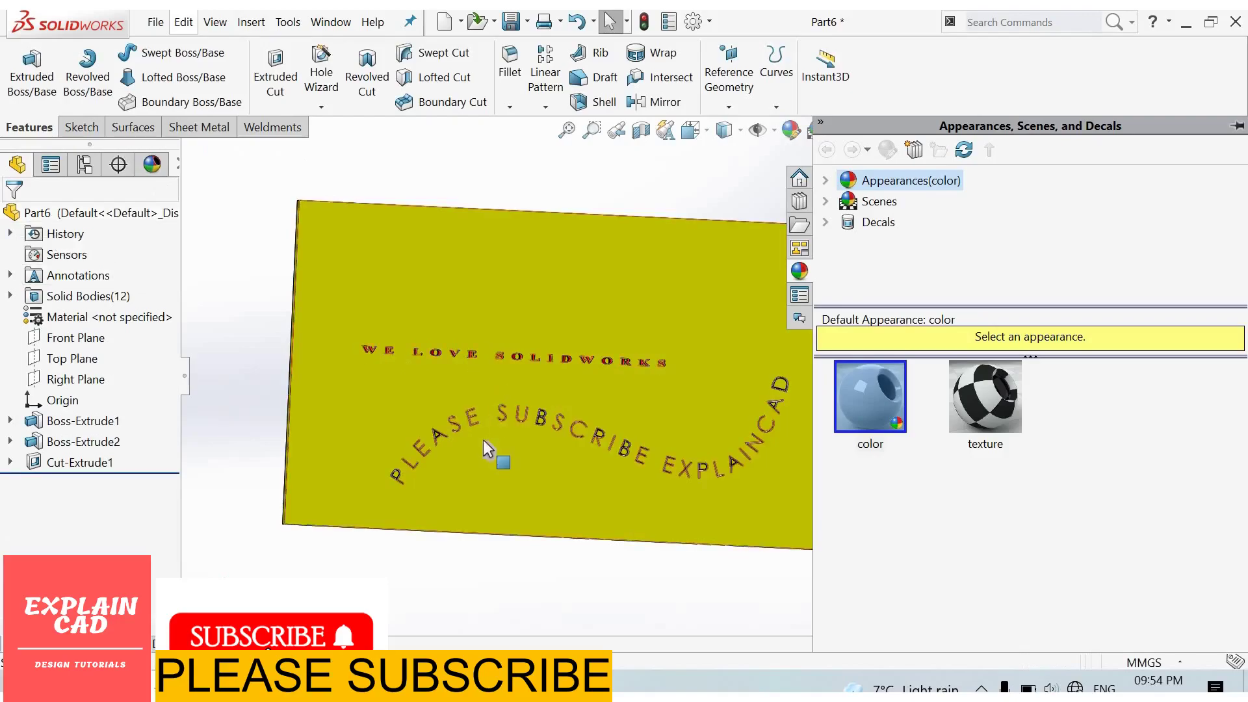
# Examine the coloured raised letters and the cut text along the curve up close from a tilted angle.
pyautogui.scroll(-3, 594, 470)
pyautogui.scroll(-2, 608, 411)
pyautogui.scroll(3, 409, 432)
pyautogui.scroll(-1, 524, 405)
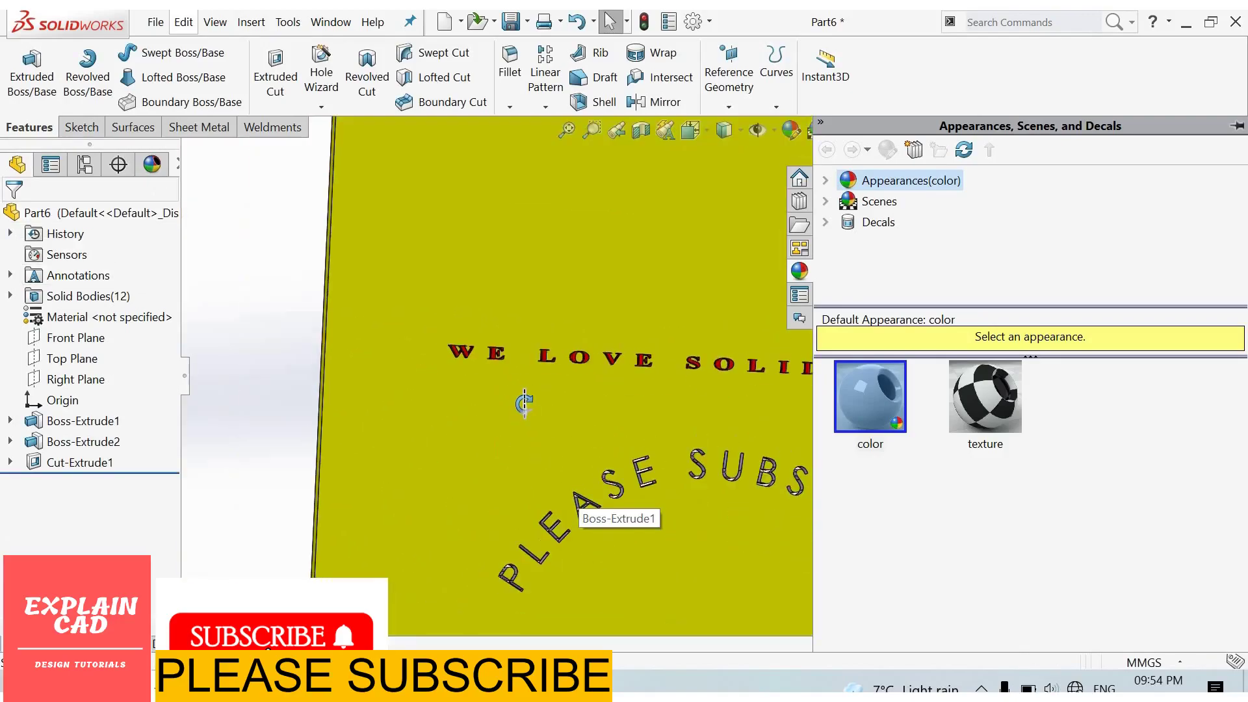
pyautogui.click(752, 421)
pyautogui.moveTo(754, 426); pyautogui.dragTo(1033, 457, button='middle')
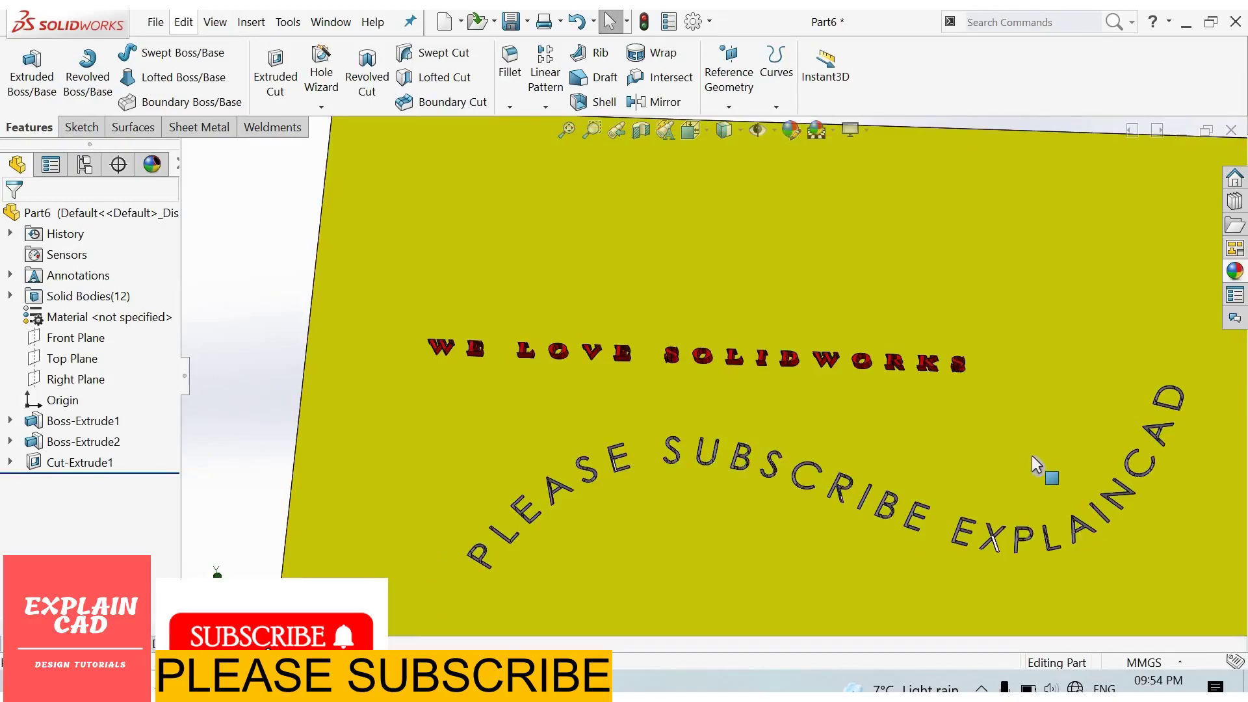